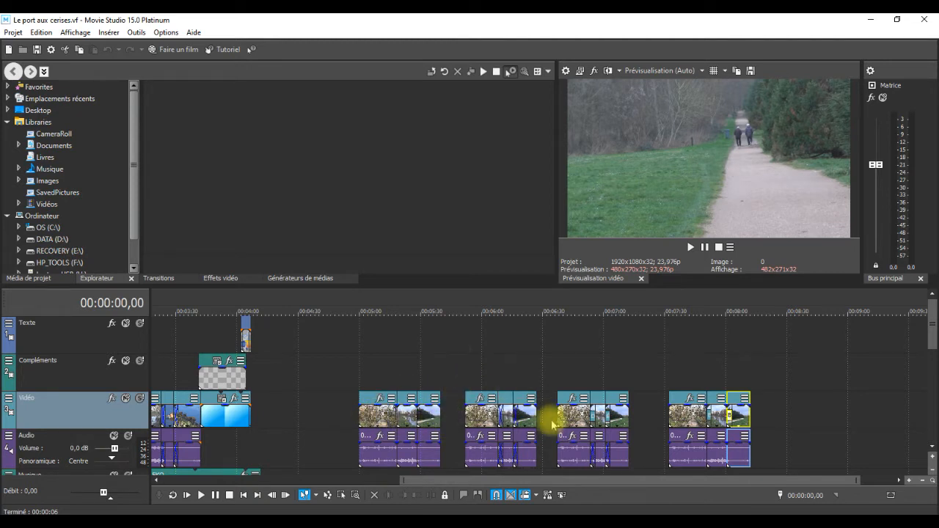
Play back the first group of three clips from about 00:05:13 to preview its cuts without transitions.
{"action": "left_click", "coordinate": [386, 371]}
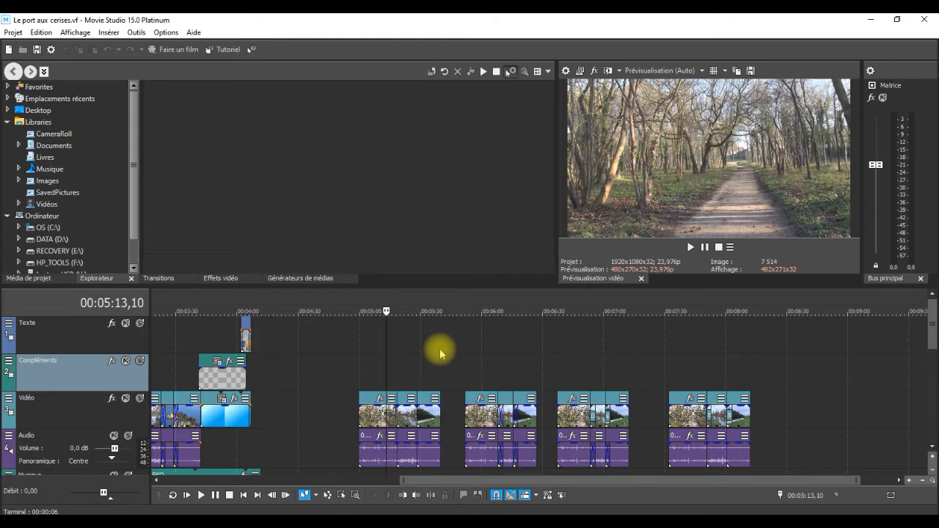
{"action": "key", "text": "space"}
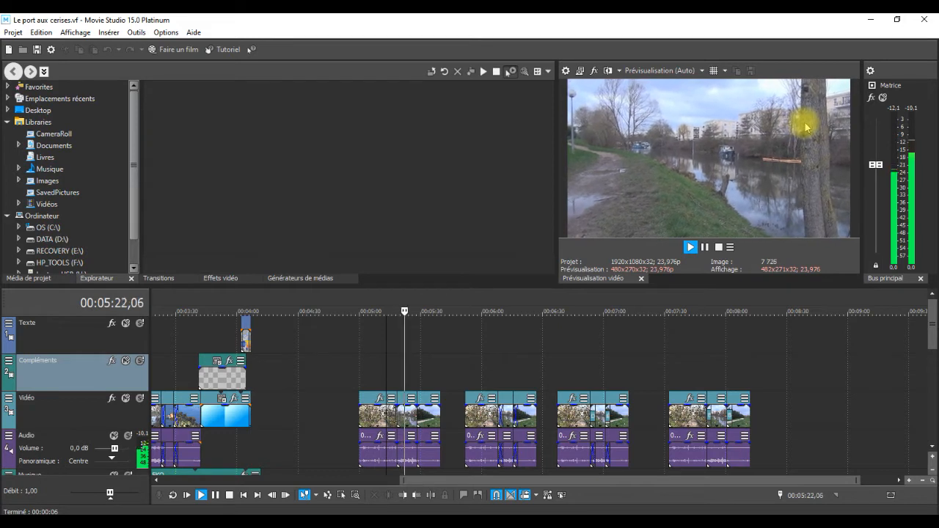
{"action": "key", "text": "space"}
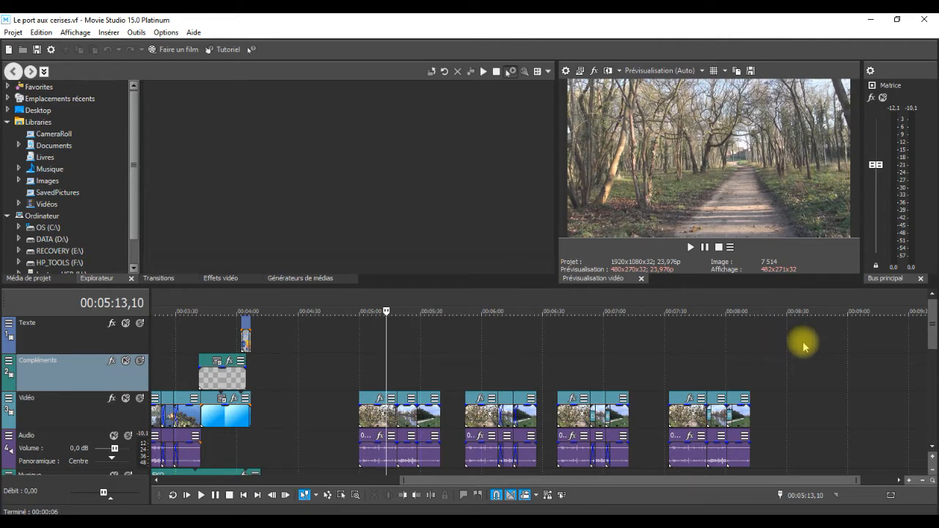
Play back the second group of clips from about 00:06:05 to preview the crossfades between them.
{"action": "scroll", "coordinate": [803, 346], "scroll_direction": "up", "scroll_amount": 2}
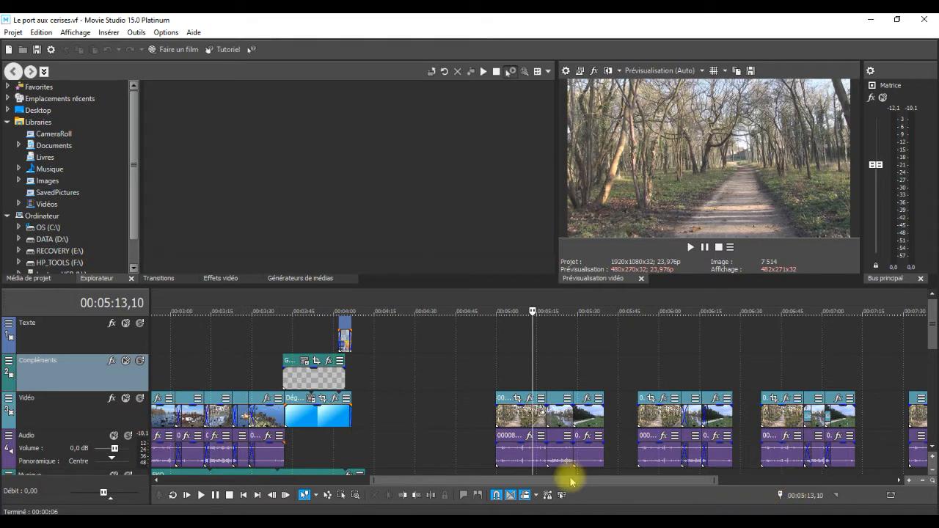
{"action": "left_click_drag", "start_coordinate": [600, 484], "coordinate": [628, 488]}
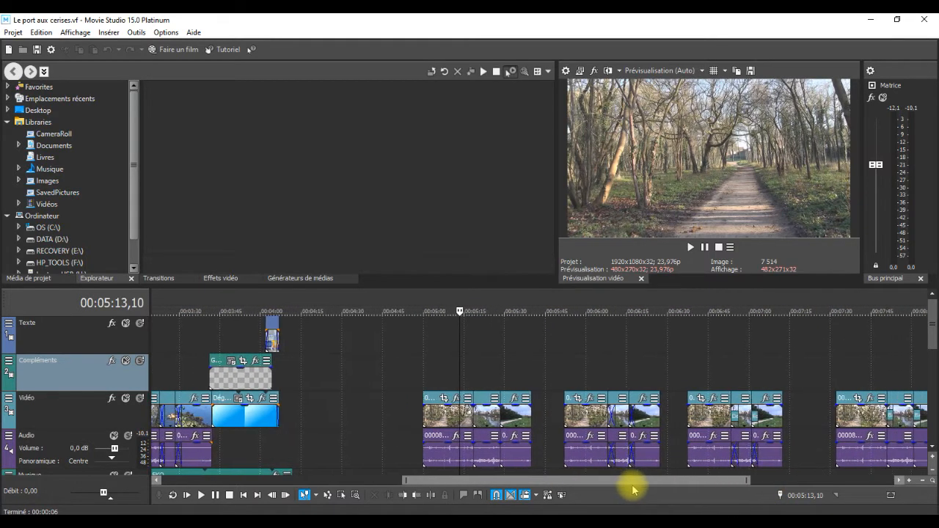
{"action": "left_click", "coordinate": [602, 373]}
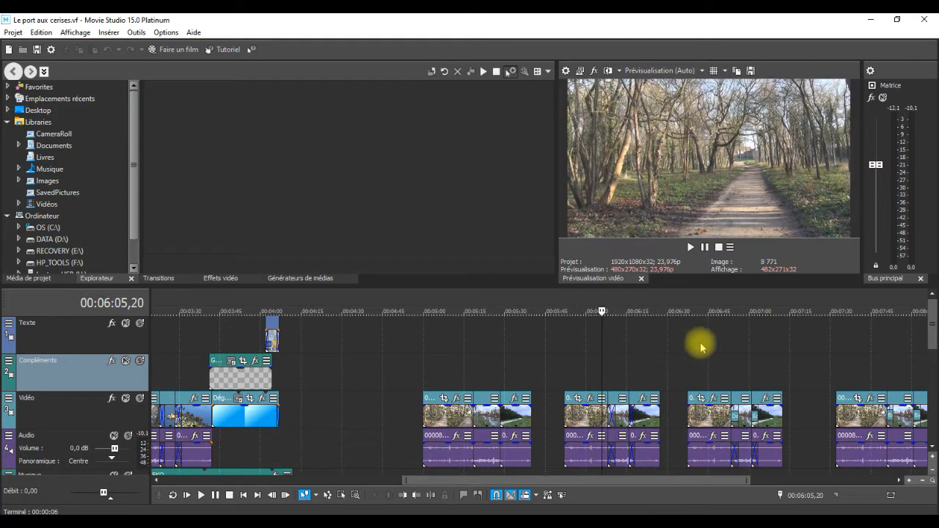
{"action": "key", "text": "space"}
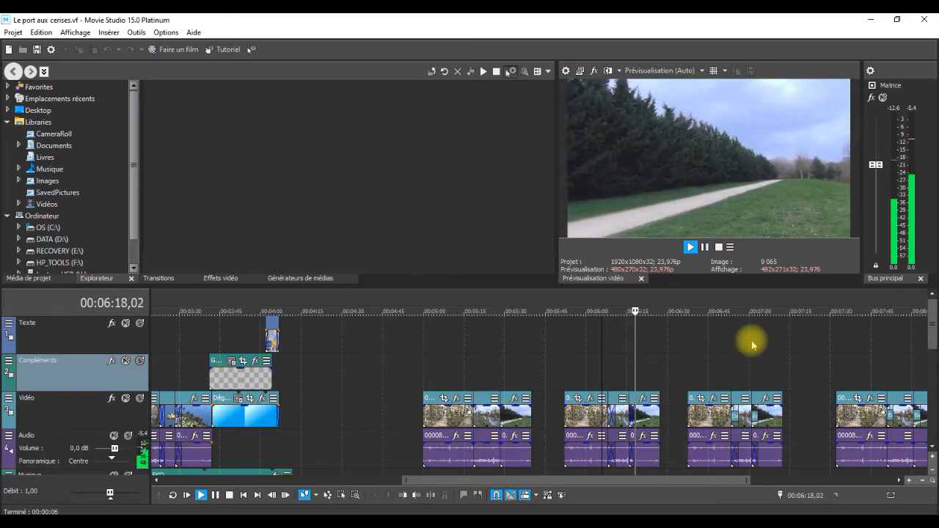
{"action": "key", "text": "space"}
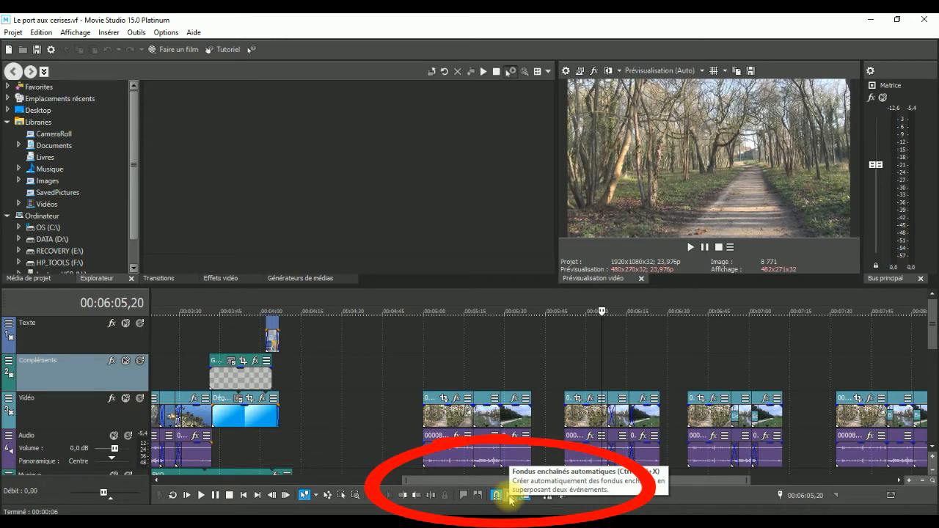
Using automatic crossfades, overlap the first group's middle river clip onto the end of the forest clip by 2,19.
{"action": "left_click", "coordinate": [511, 496]}
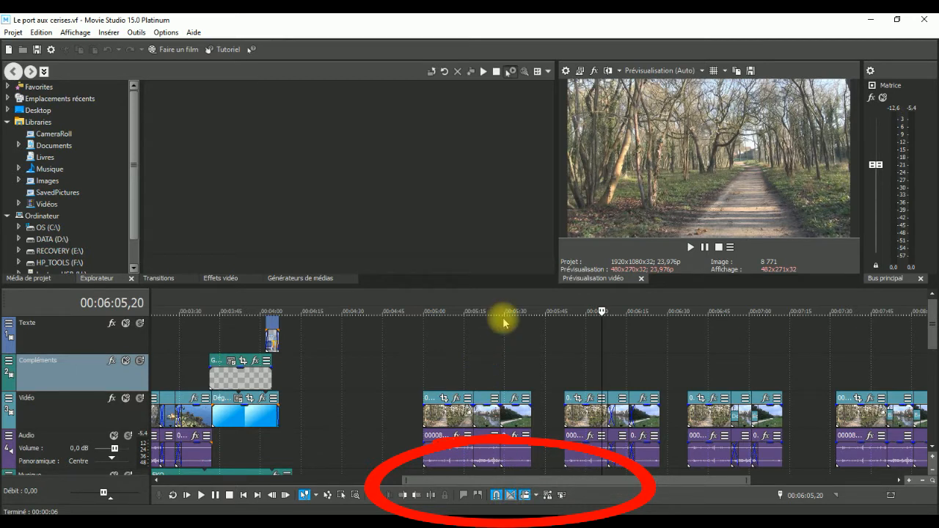
{"action": "left_click", "coordinate": [486, 418]}
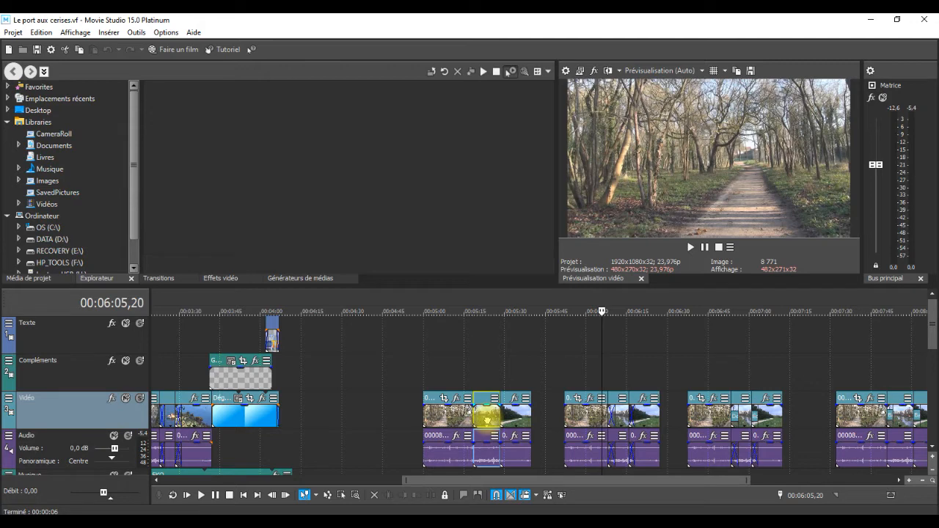
{"action": "left_click_drag", "start_coordinate": [484, 418], "coordinate": [475, 423]}
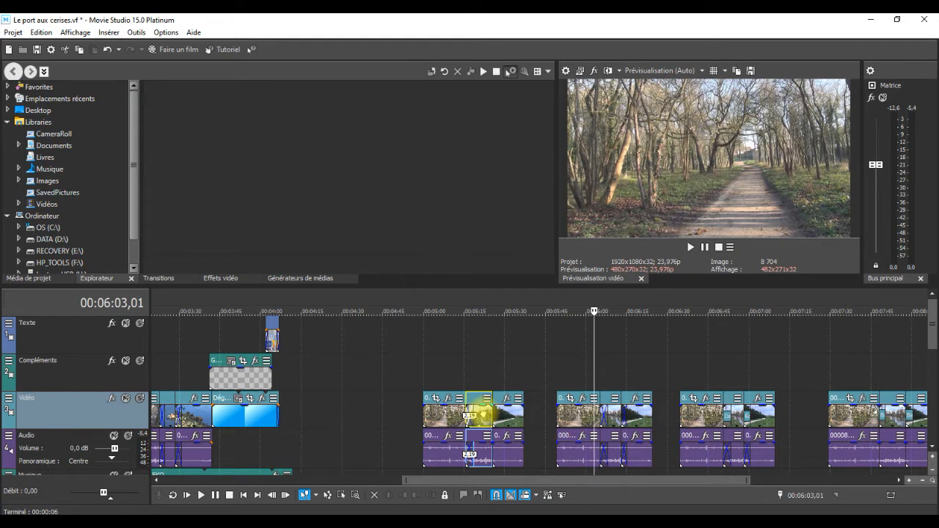
Shift the first group's river clip back by 2,19 so it starts exactly where the forest clip ends.
{"action": "left_click", "coordinate": [482, 413]}
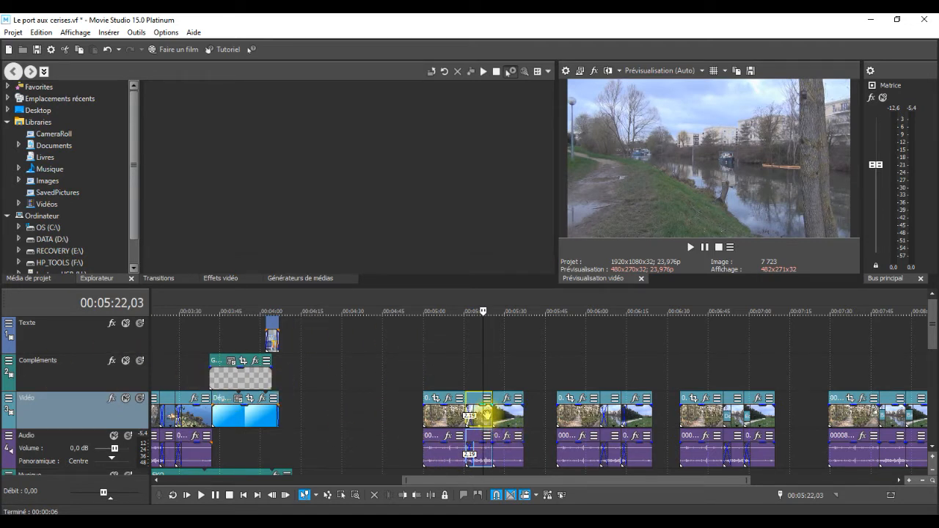
{"action": "left_click_drag", "start_coordinate": [487, 415], "coordinate": [492, 416]}
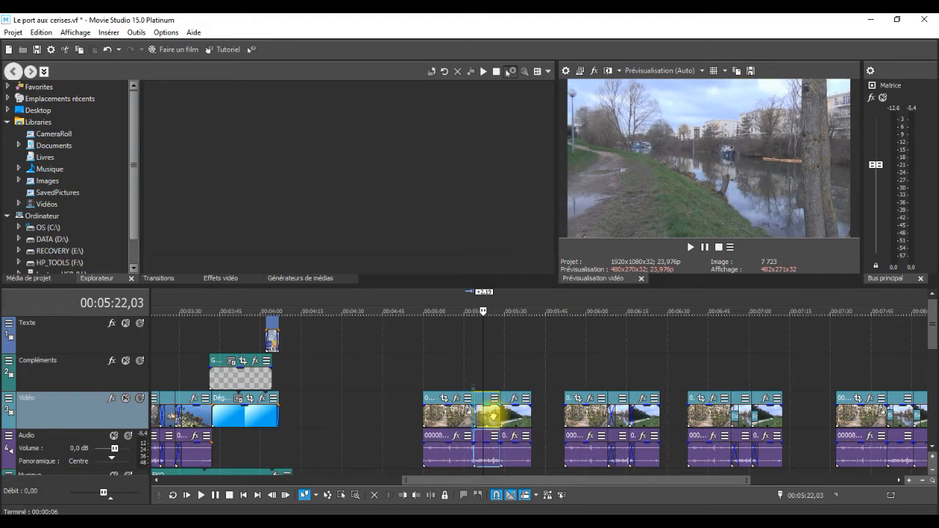
{"action": "left_click", "coordinate": [490, 415]}
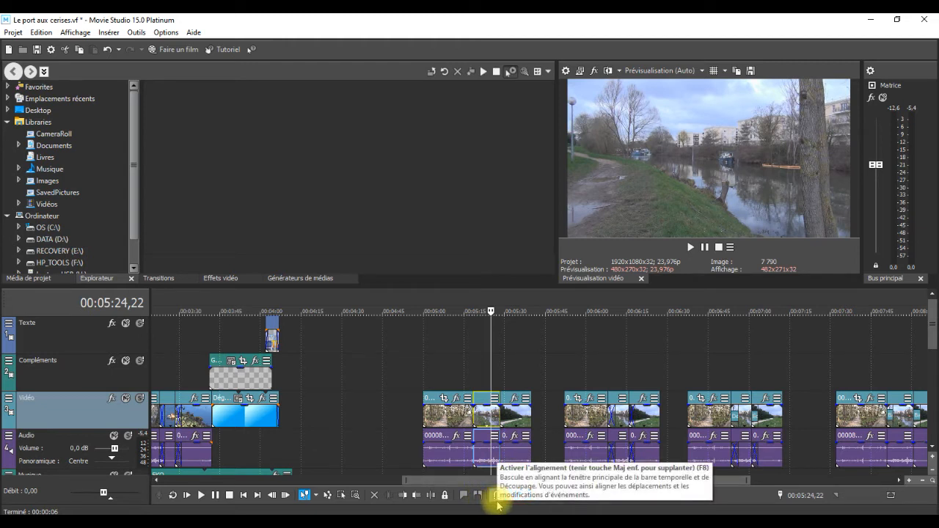
With snapping enabled, move the first group's river clip 3,01 away from the forest clip and snap it back against it.
{"action": "left_click", "coordinate": [496, 498]}
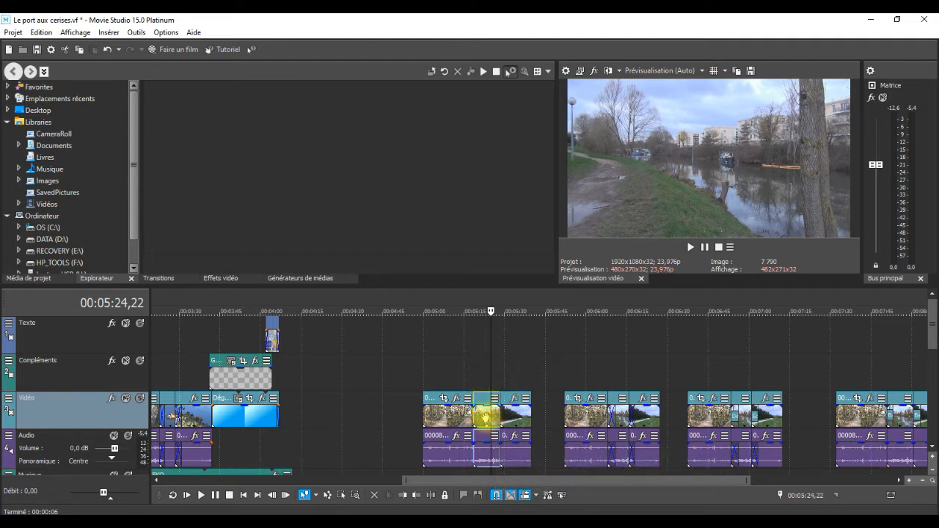
{"action": "left_click_drag", "start_coordinate": [490, 415], "coordinate": [495, 415]}
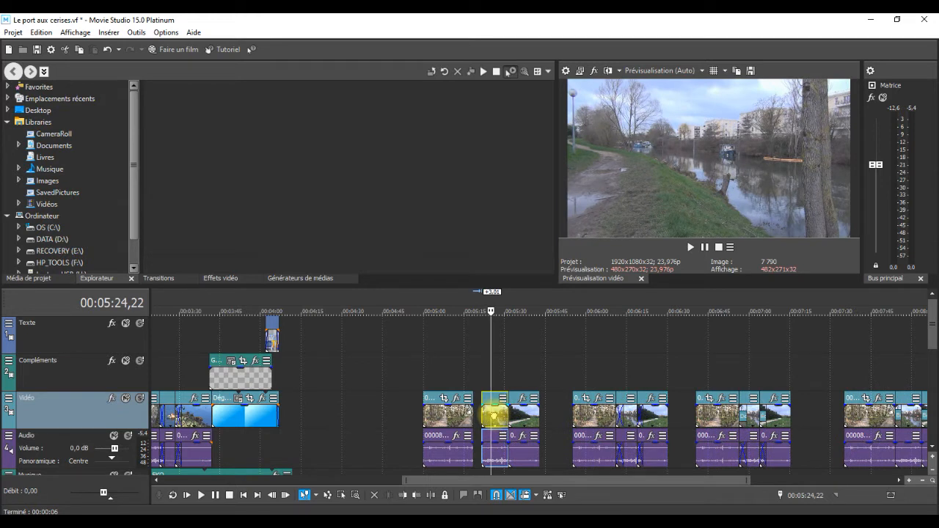
{"action": "left_click_drag", "start_coordinate": [493, 415], "coordinate": [488, 415]}
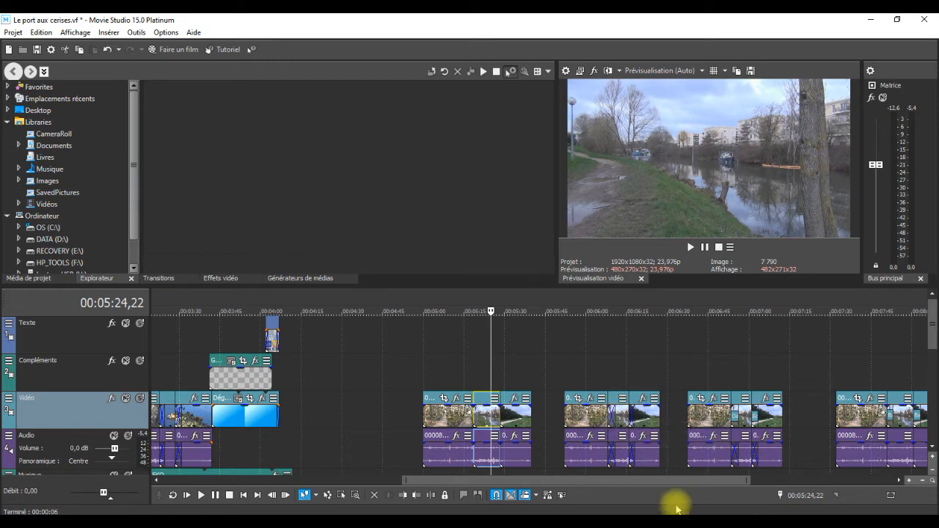
Browse the available transitions and their presets, including 3D Bouncing Frames, Balayage dégradé, Écrasement, Fractionnement, Iris and Mélange 3D.
{"action": "left_click_drag", "start_coordinate": [705, 482], "coordinate": [747, 486]}
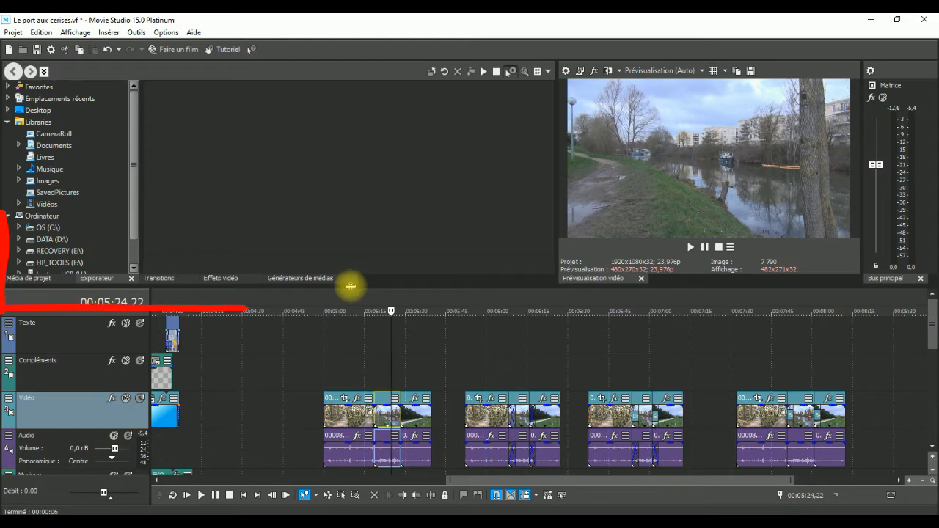
{"action": "left_click", "coordinate": [156, 278]}
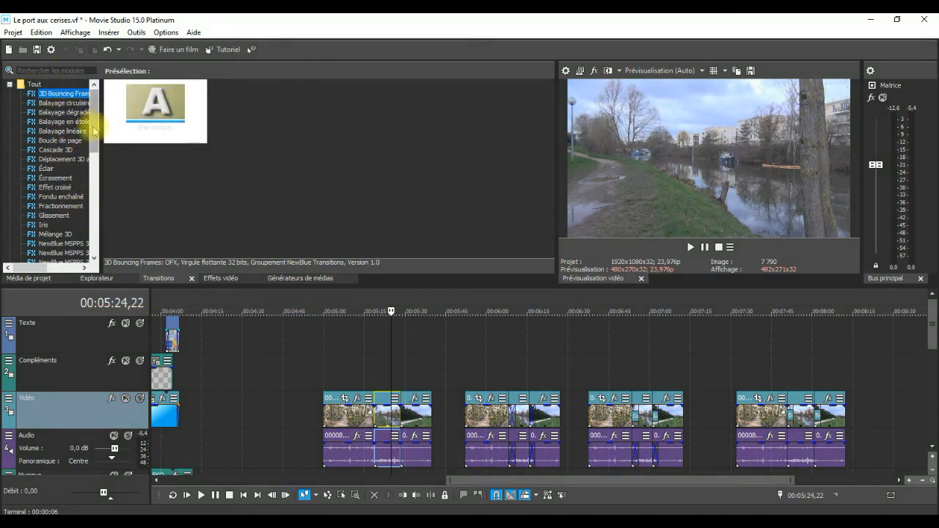
{"action": "left_click", "coordinate": [33, 85]}
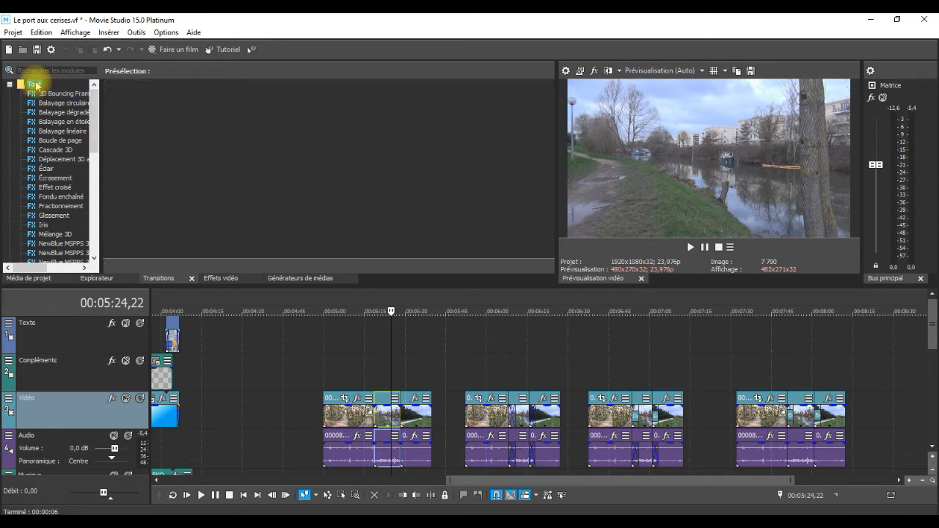
{"action": "left_click", "coordinate": [37, 93]}
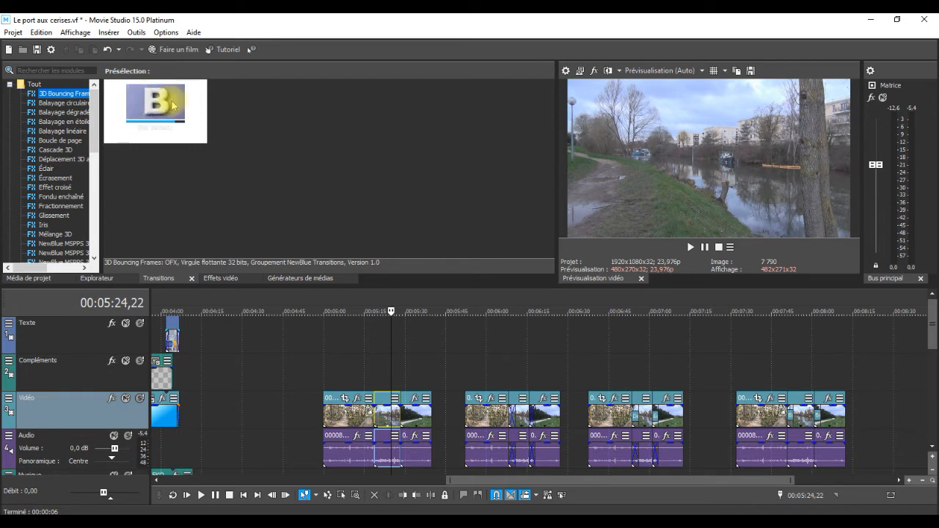
{"action": "left_click", "coordinate": [82, 116]}
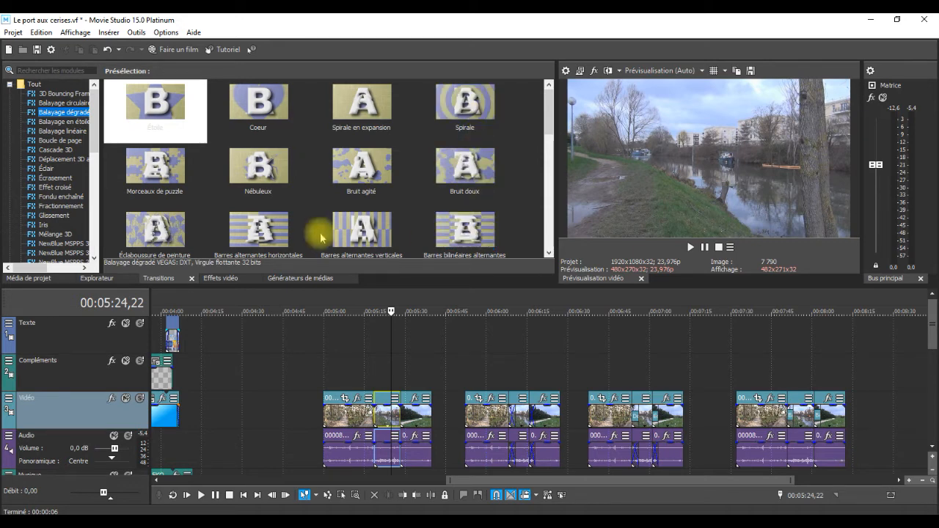
{"action": "left_click", "coordinate": [63, 178]}
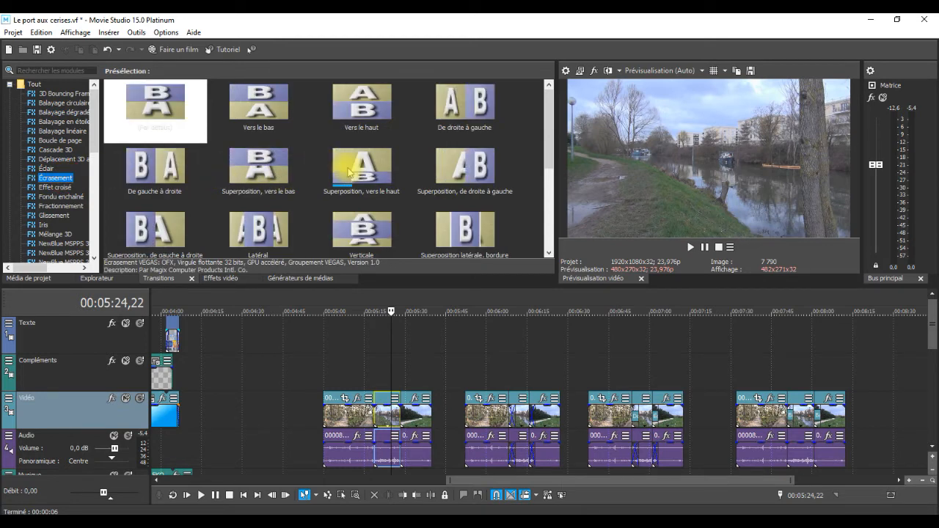
{"action": "left_click", "coordinate": [74, 208]}
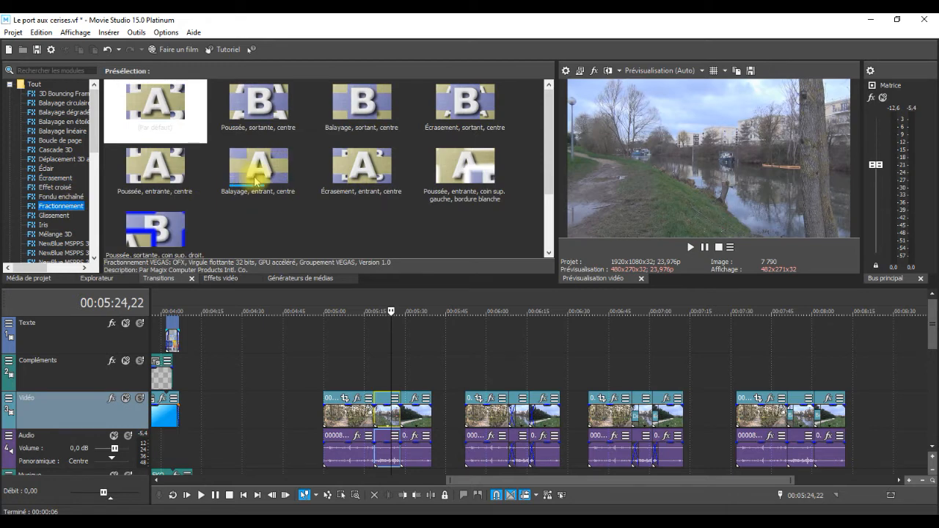
{"action": "left_click", "coordinate": [54, 225]}
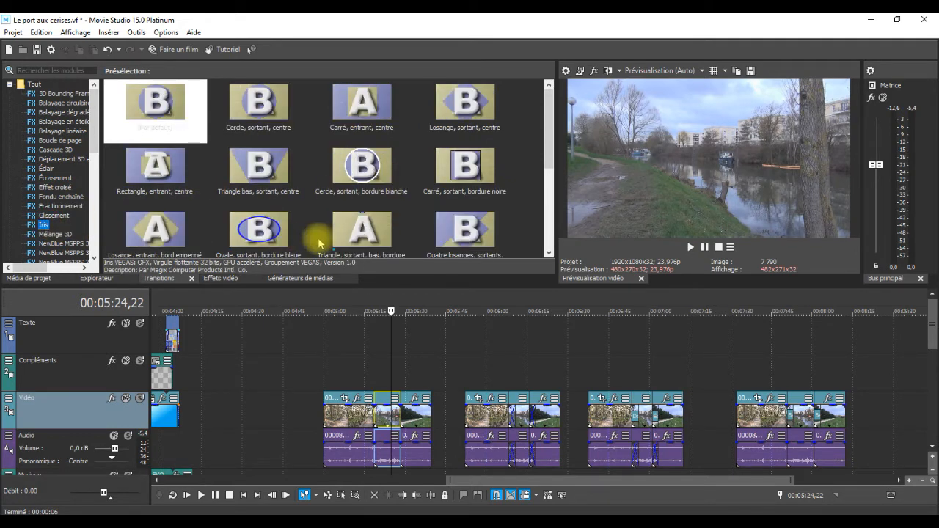
{"action": "left_click", "coordinate": [55, 234]}
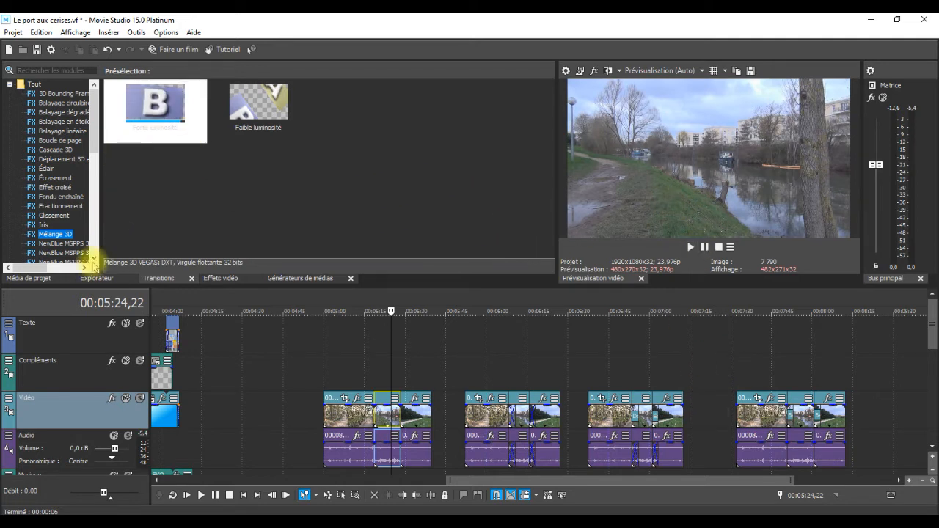
Apply the Glissement preset "Glissement sortant, angle inférieur droit" to the first crossfade of the second clip group.
{"action": "left_click", "coordinate": [59, 214]}
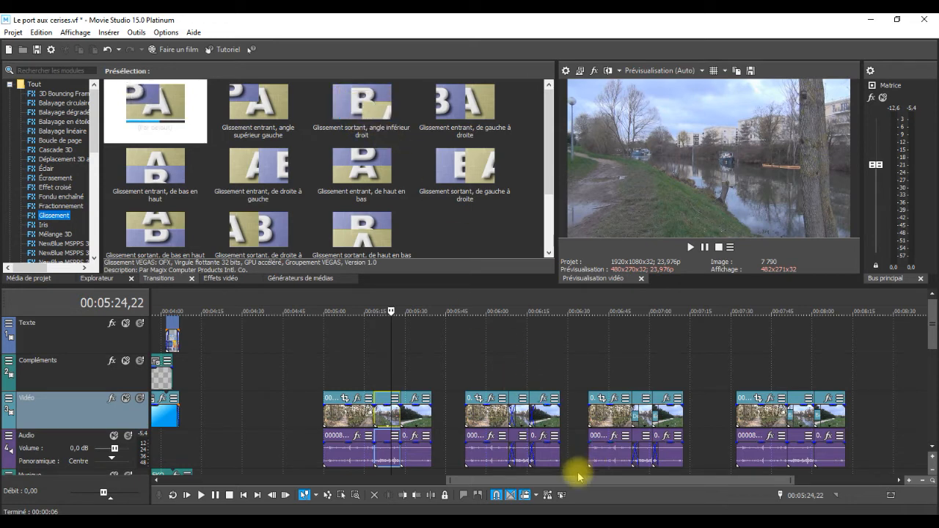
{"action": "left_click", "coordinate": [361, 107]}
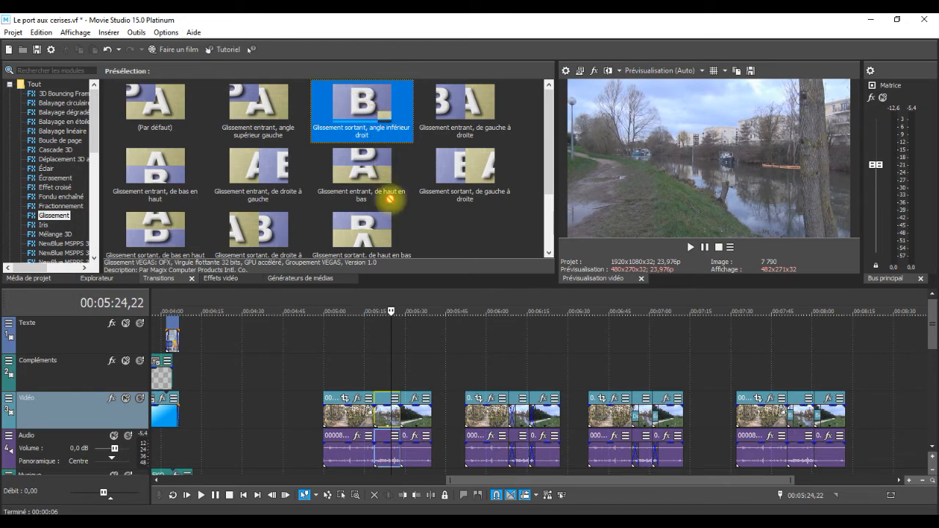
{"action": "left_click_drag", "start_coordinate": [429, 279], "coordinate": [512, 413]}
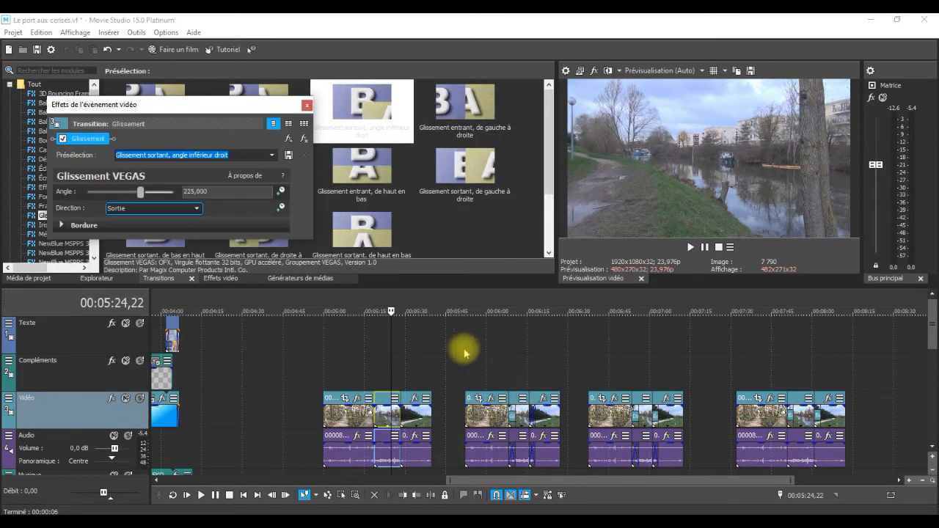
Examine the angle and direction settings of the Glissement transition in its repositioned, enlarged settings window, and close the window.
{"action": "left_click_drag", "start_coordinate": [222, 110], "coordinate": [312, 158]}
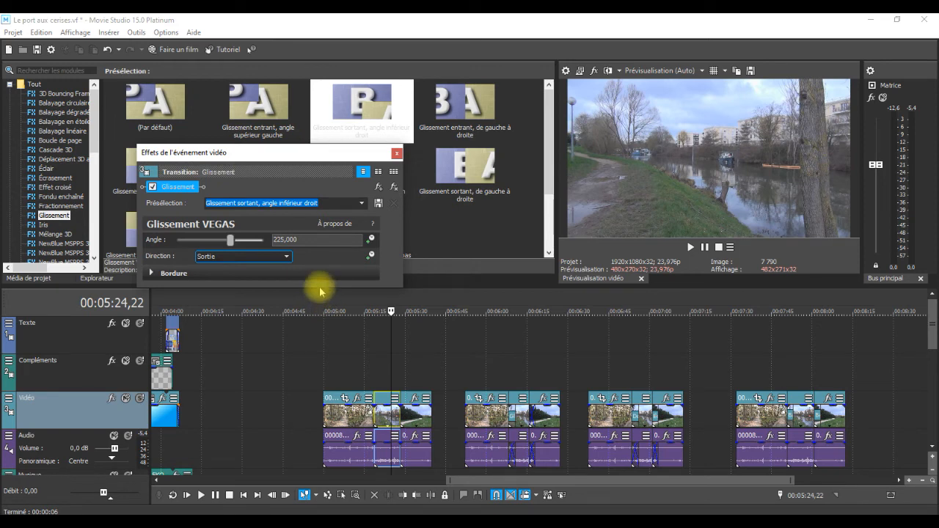
{"action": "left_click_drag", "start_coordinate": [320, 291], "coordinate": [336, 323]}
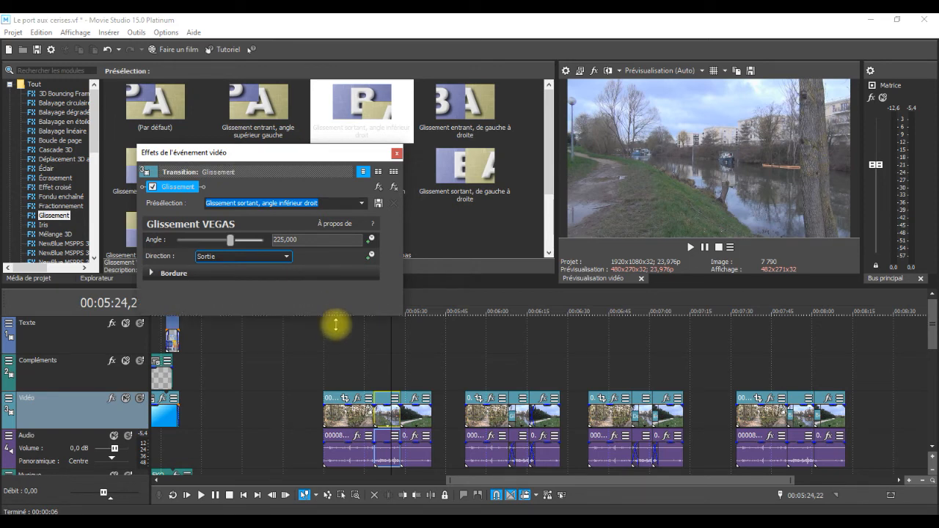
{"action": "left_click", "coordinate": [287, 256]}
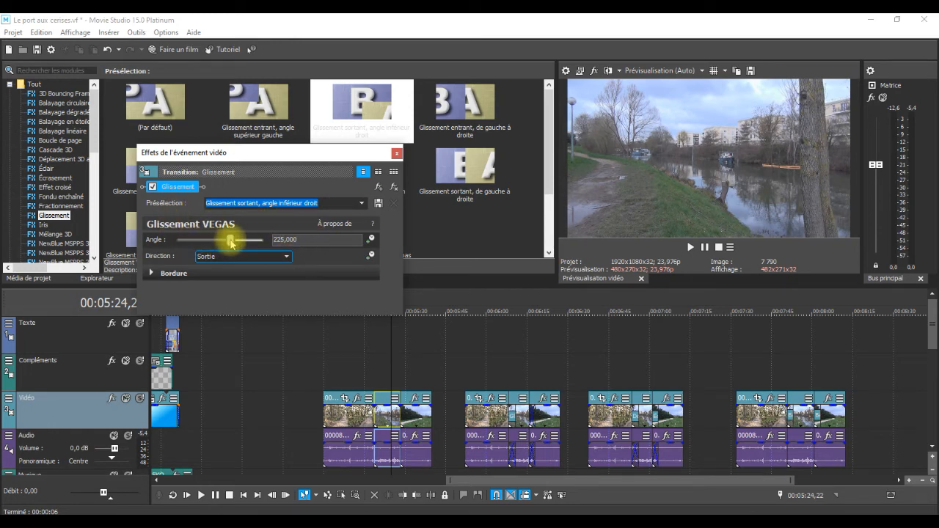
{"action": "left_click", "coordinate": [397, 153]}
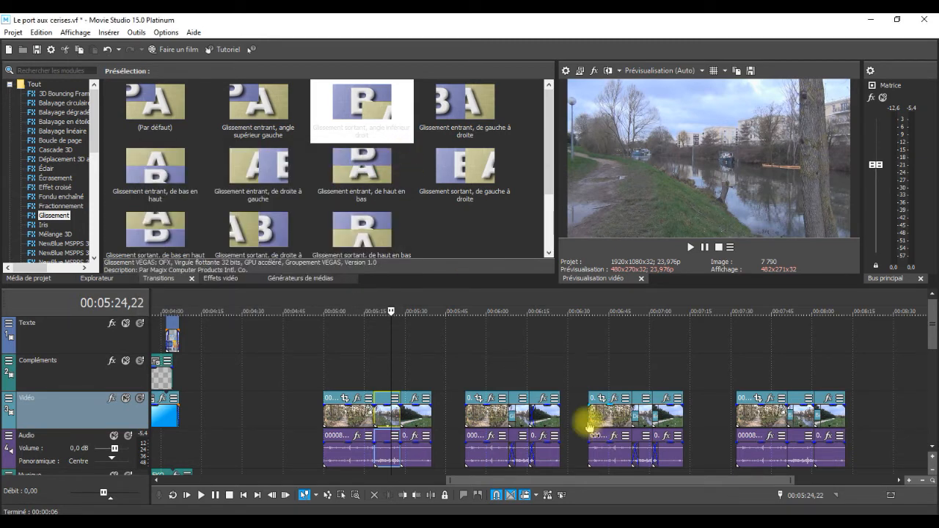
Play back the transitions of the second and third clip groups on the video track.
{"action": "left_click", "coordinate": [504, 371]}
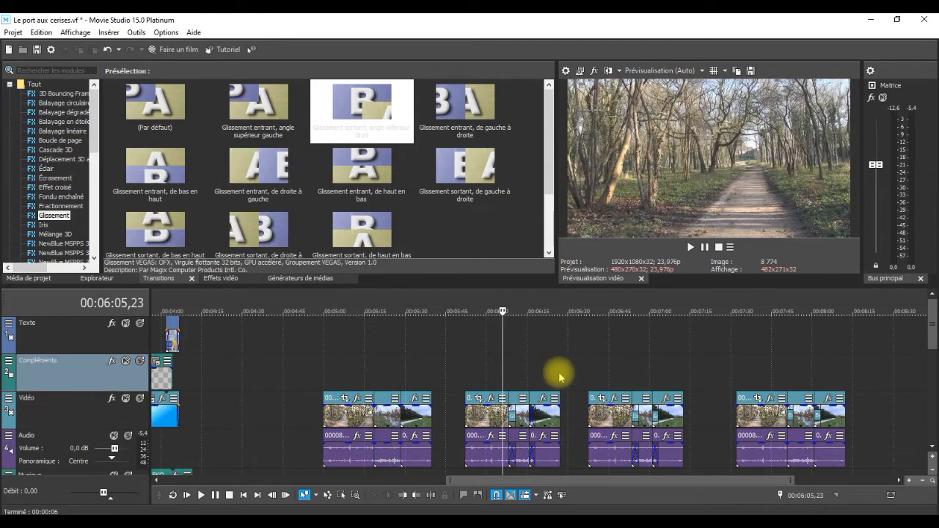
{"action": "key", "text": "space"}
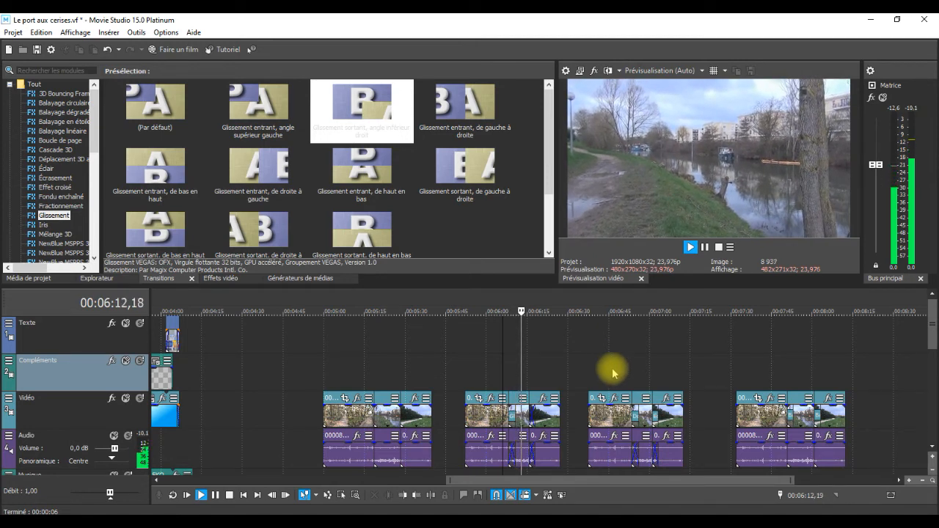
{"action": "key", "text": "space"}
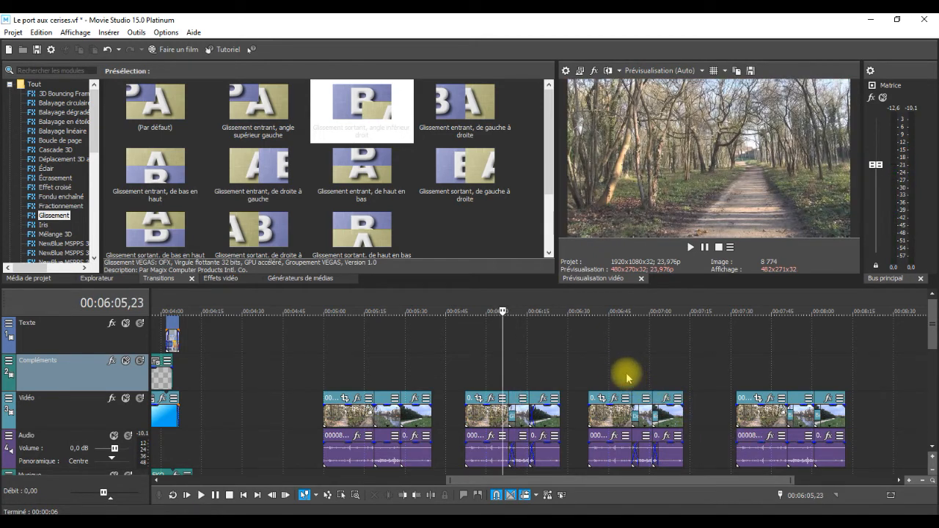
{"action": "left_click", "coordinate": [625, 373]}
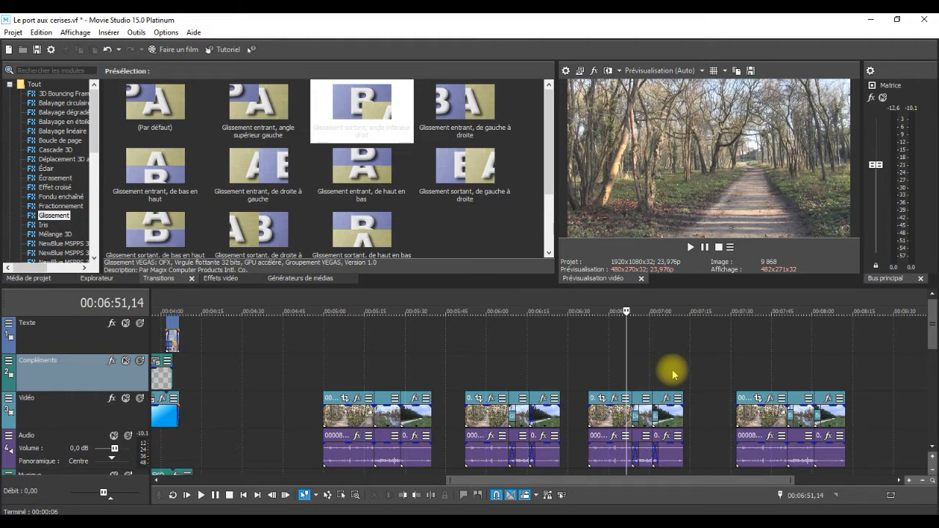
{"action": "key", "text": "space"}
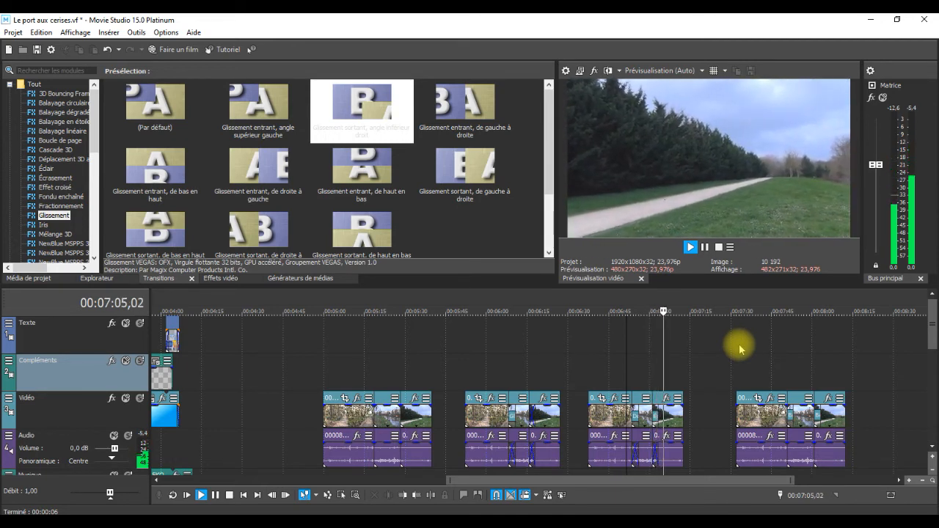
{"action": "key", "text": "space"}
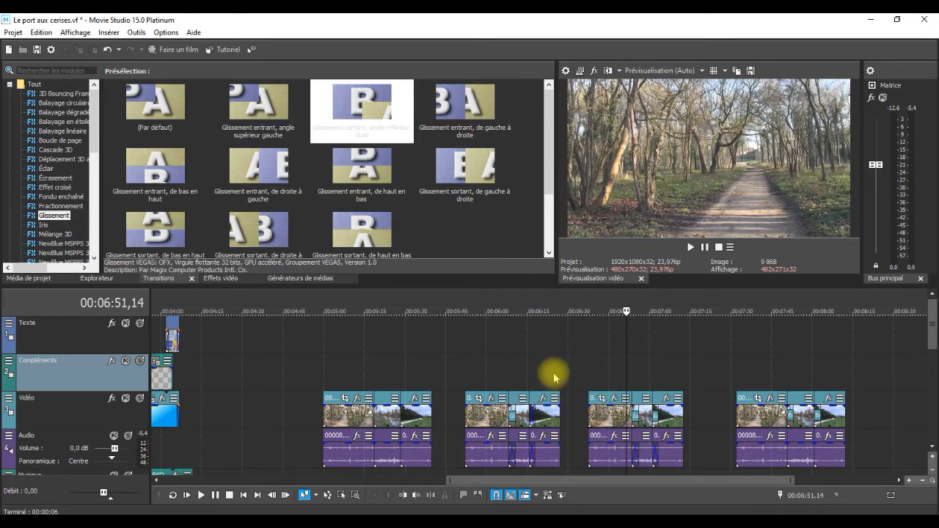
Remove the Glissement transition from the first crossfade of the second clip group.
{"action": "scroll", "coordinate": [553, 376], "scroll_direction": "up", "scroll_amount": 2}
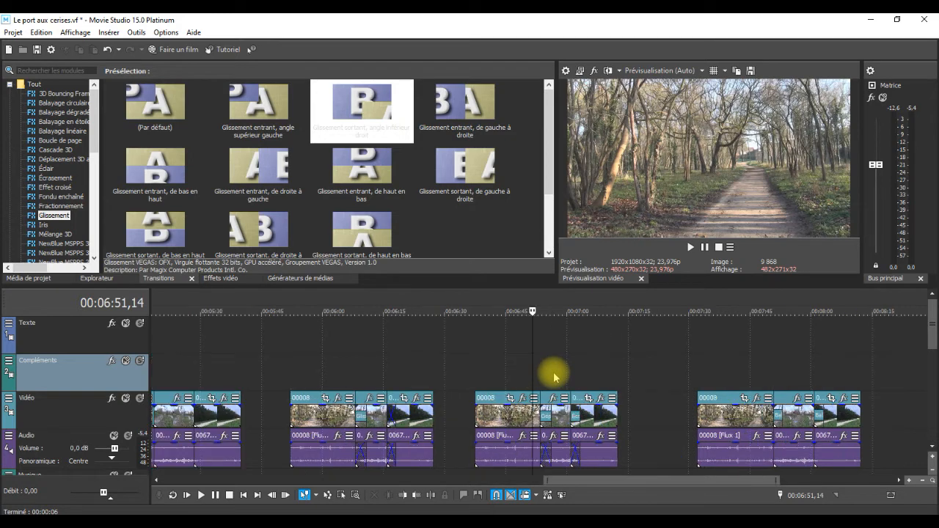
{"action": "left_click", "coordinate": [362, 417]}
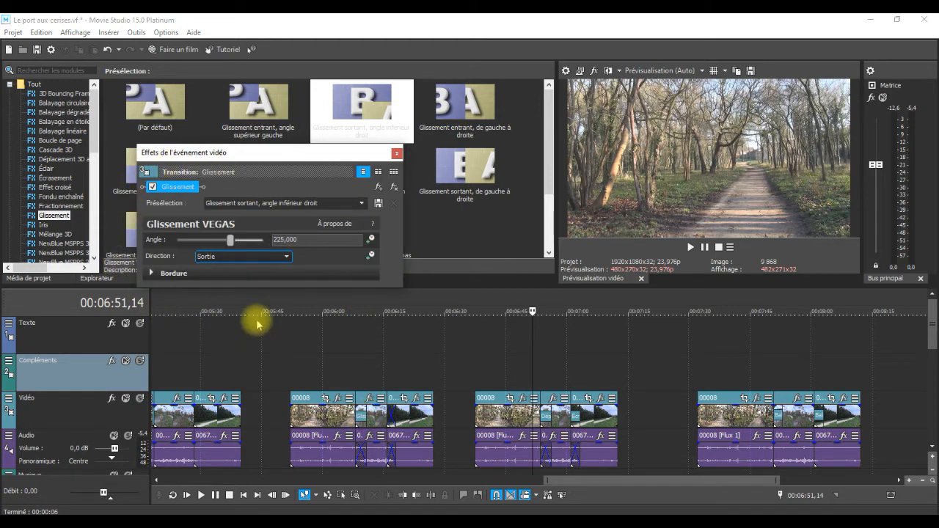
{"action": "left_click", "coordinate": [396, 191]}
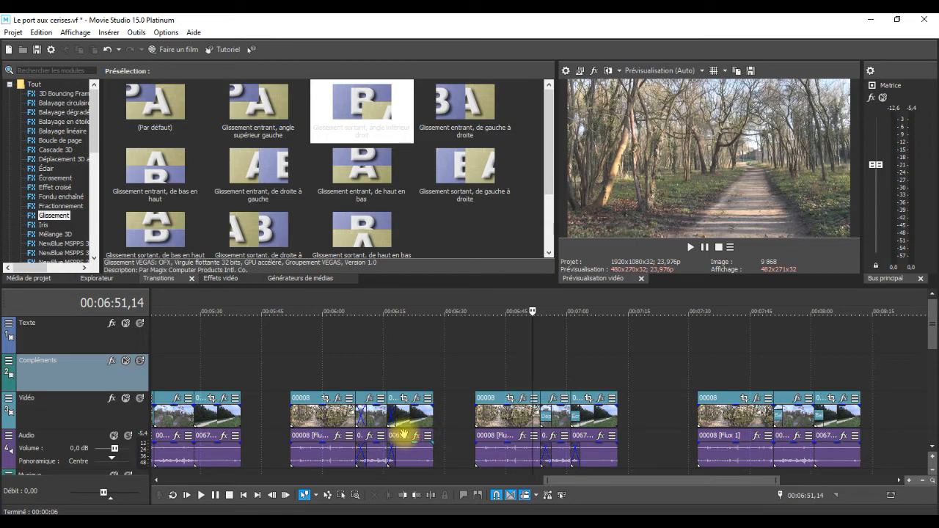
Shift the second group's river and path clips apart until all three clips sit end to end without overlapping.
{"action": "left_click", "coordinate": [362, 397]}
{"action": "mouse_move", "coordinate": [363, 397]}
{"action": "left_mouse_down"}
{"action": "mouse_move", "coordinate": [382, 402]}
{"action": "mouse_move", "coordinate": [373, 403]}
{"action": "left_mouse_up"}
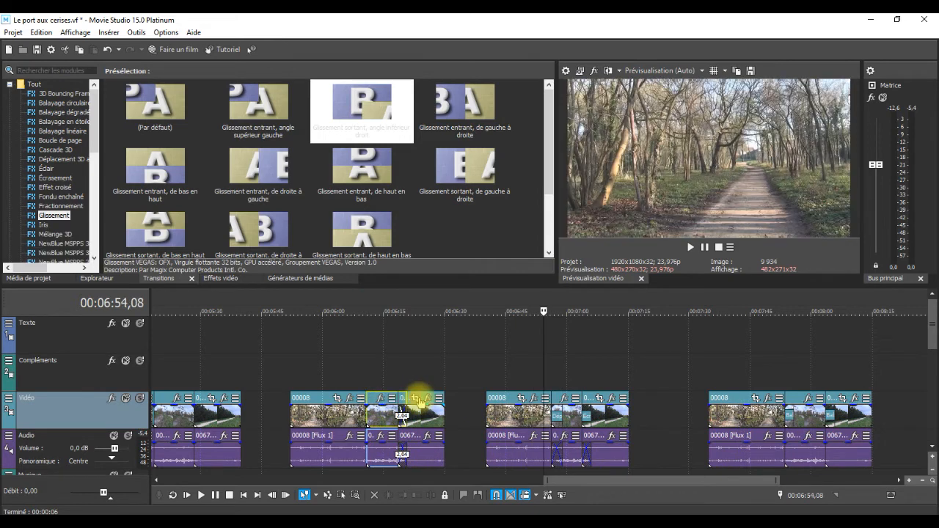
{"action": "left_click", "coordinate": [418, 397]}
{"action": "mouse_move", "coordinate": [424, 398]}
{"action": "left_mouse_down"}
{"action": "mouse_move", "coordinate": [443, 399]}
{"action": "mouse_move", "coordinate": [428, 402]}
{"action": "left_mouse_up"}
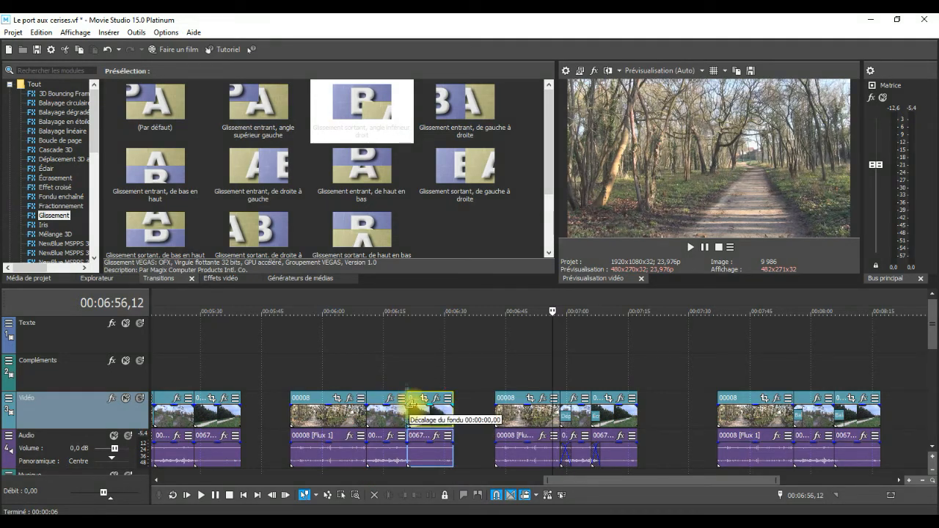
Add a fade-in to the second group's path clip and apply the "Glissement sortant, angle inférieur droit" preset to it.
{"action": "left_click_drag", "start_coordinate": [415, 400], "coordinate": [423, 400]}
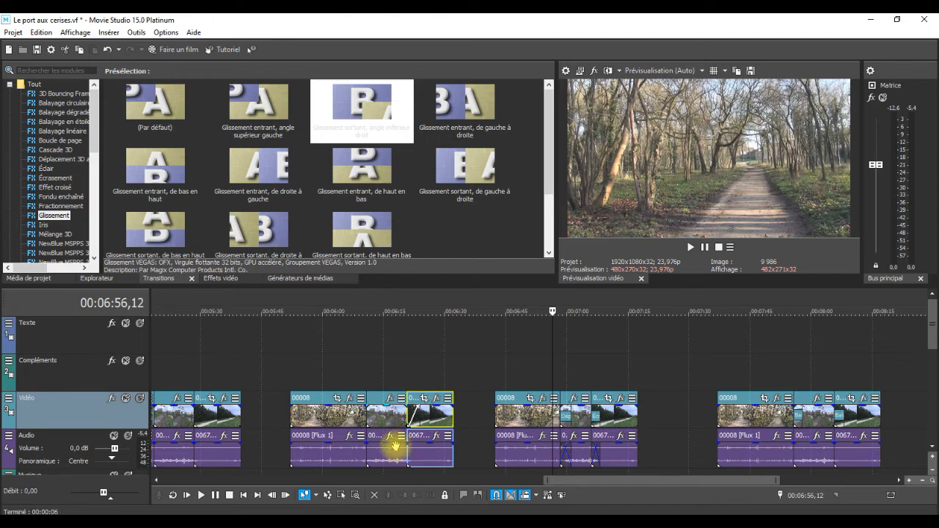
{"action": "left_click", "coordinate": [361, 101]}
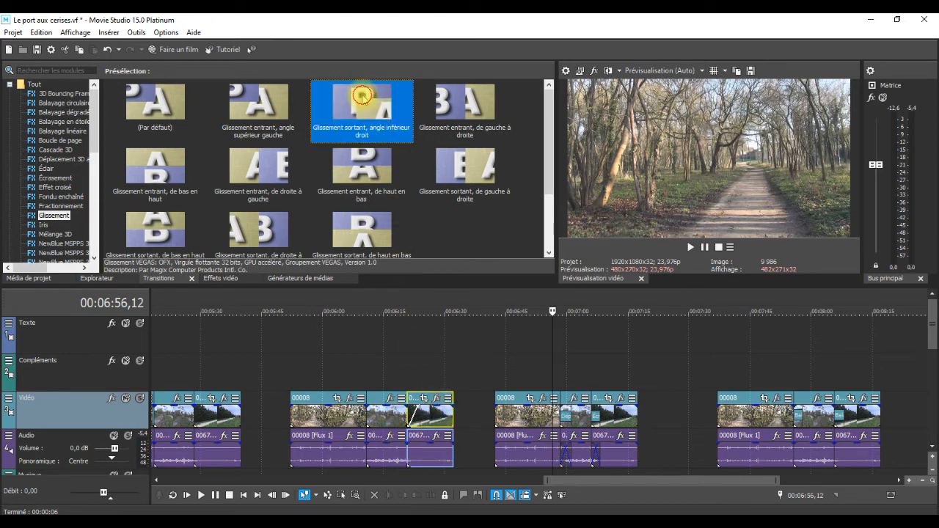
{"action": "left_click_drag", "start_coordinate": [392, 270], "coordinate": [416, 417]}
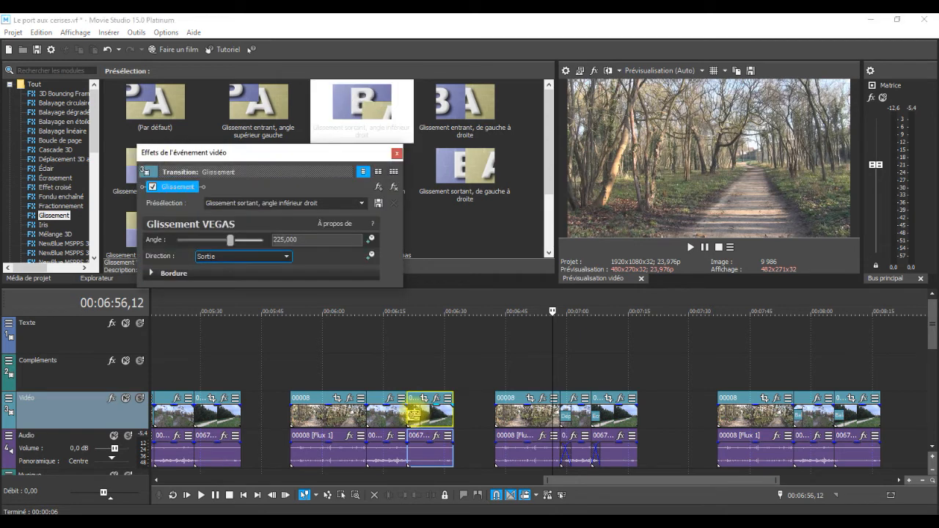
{"action": "left_click", "coordinate": [398, 151]}
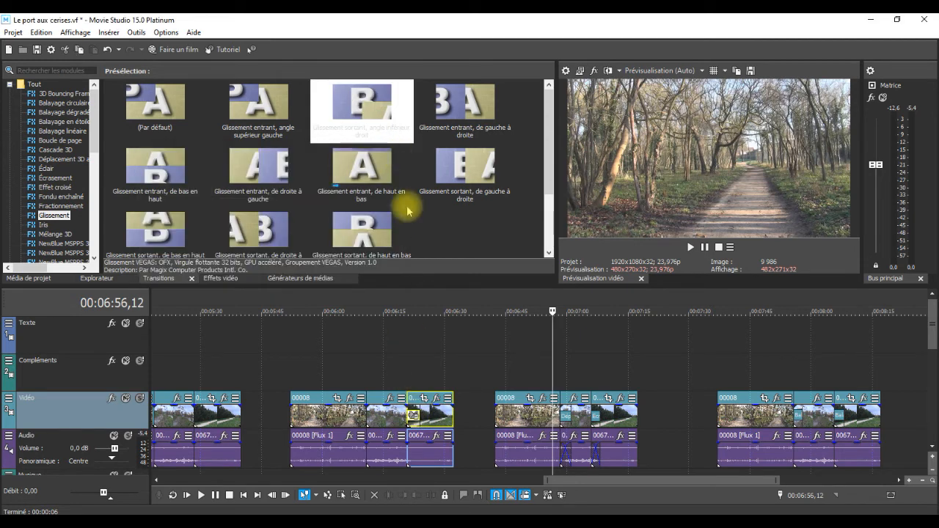
Play back the junction between the second group's river and path clips to preview the Glissement on the fade-in.
{"action": "left_click", "coordinate": [407, 377]}
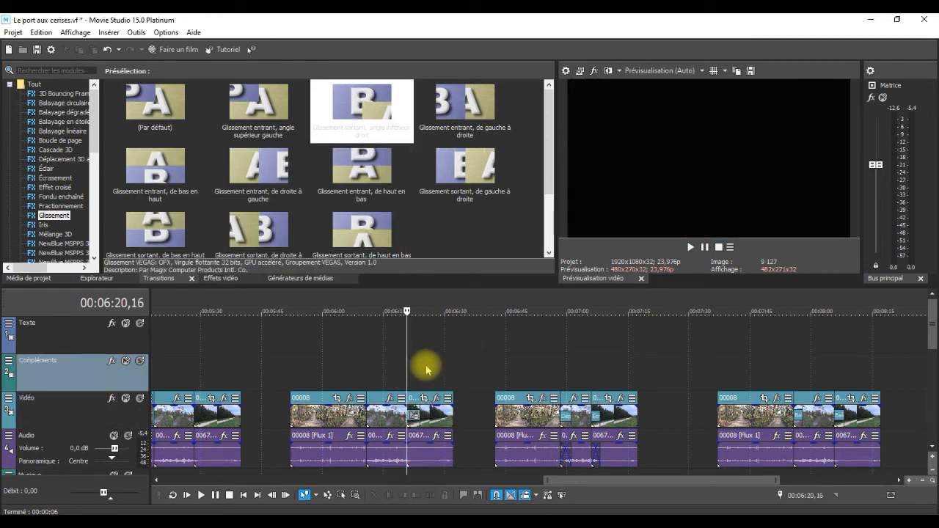
{"action": "left_click", "coordinate": [397, 360]}
{"action": "key", "text": "space"}
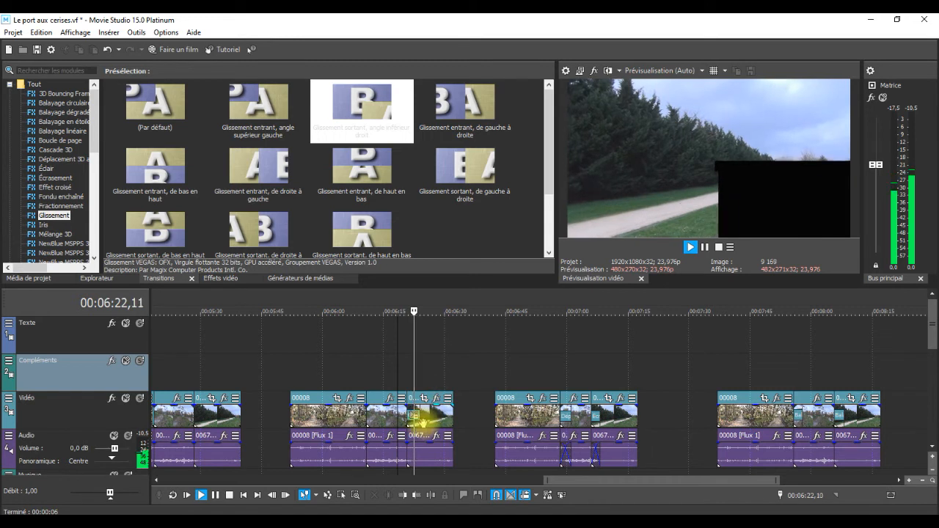
{"action": "key", "text": "space"}
{"action": "key", "text": "space"}
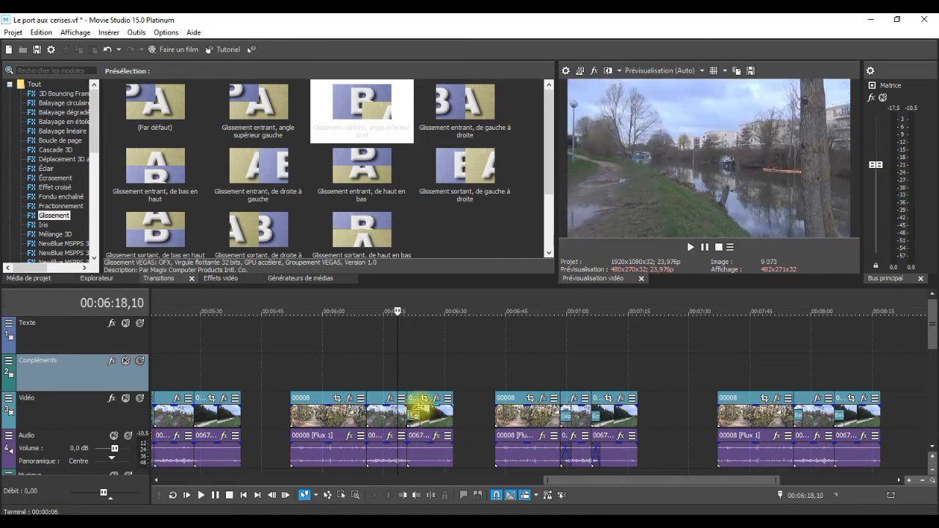
Advance frame by frame from the end of the second group's river clip through the path clip's Glissement fade-in.
{"action": "left_click", "coordinate": [405, 371]}
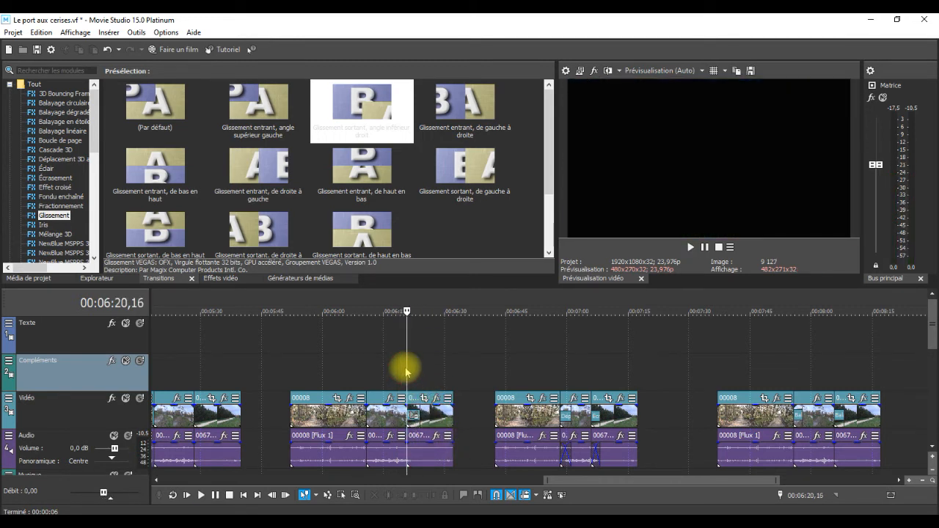
{"action": "left_click", "coordinate": [400, 369]}
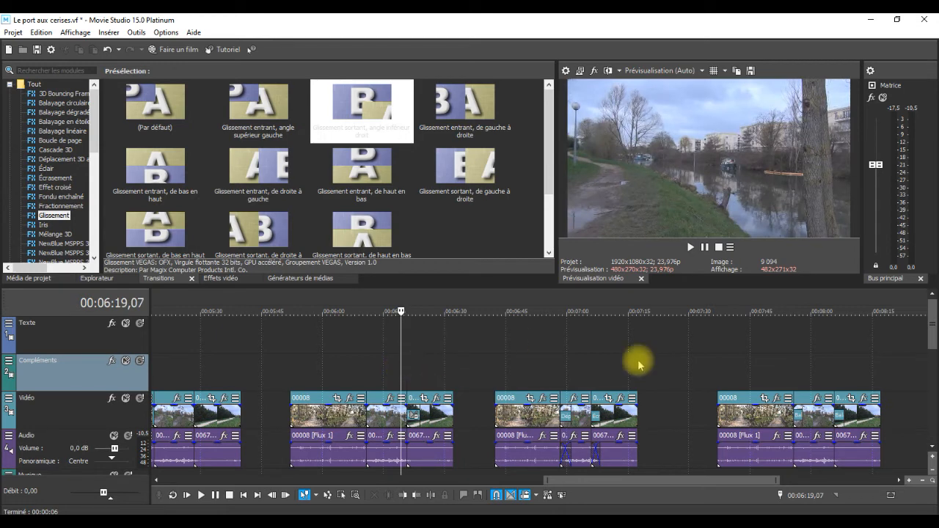
{"action": "key", "text": "alt+Right"}
{"action": "key", "text": "alt+Right"}
{"action": "key", "text": "alt+Right"}
{"action": "key", "text": "alt+Right"}
{"action": "key", "text": "alt+Right"}
{"action": "key", "text": "alt+Right"}
{"action": "key", "text": "alt+Right"}
{"action": "key", "text": "alt+Right"}
{"action": "key", "text": "alt+Right"}
{"action": "key", "text": "alt+Right"}
{"action": "key", "text": "alt+Right"}
{"action": "key", "text": "alt+Right"}
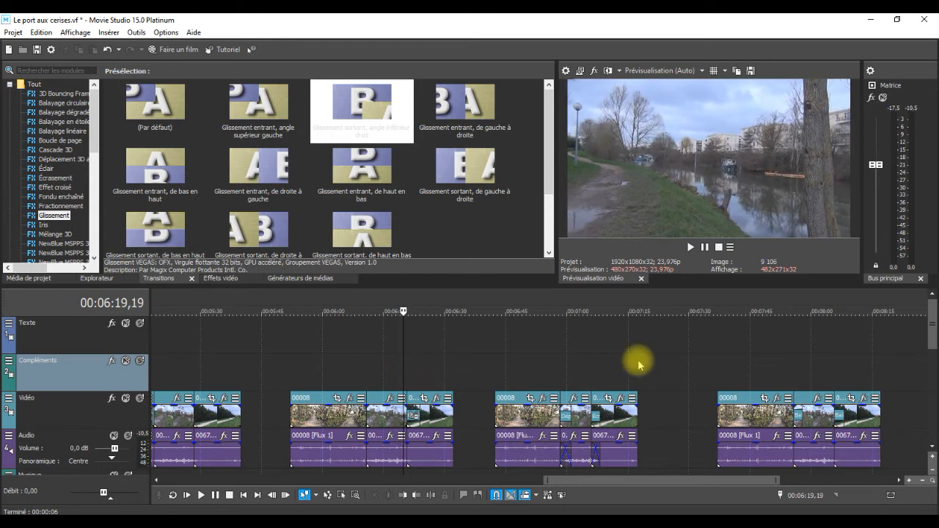
{"action": "key", "text": "alt+Right"}
{"action": "key", "text": "alt+Right"}
{"action": "key", "text": "alt+Right"}
{"action": "key", "text": "alt+Right"}
{"action": "key", "text": "alt+Right"}
{"action": "key", "text": "alt+Right"}
{"action": "key", "text": "alt+Right"}
{"action": "key", "text": "alt+Right"}
{"action": "key", "text": "alt+Right"}
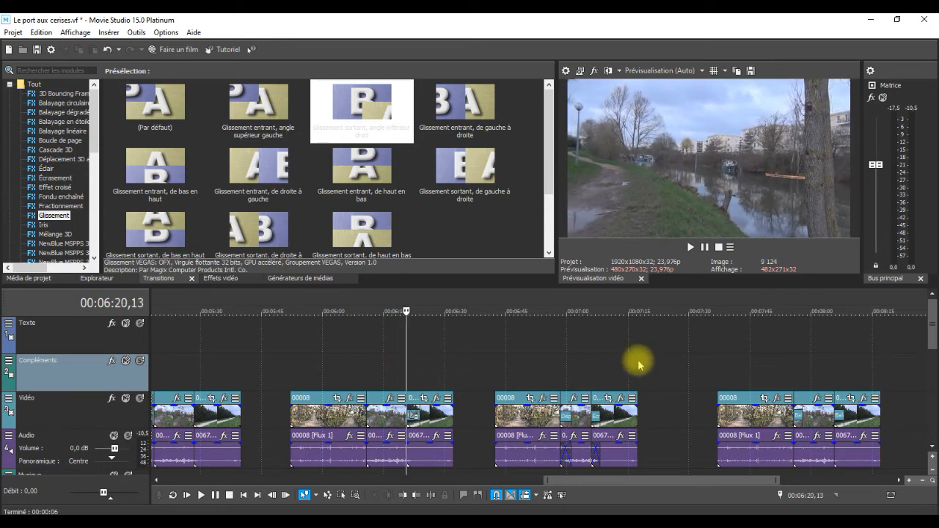
{"action": "key", "text": "alt+Right"}
{"action": "key", "text": "alt+Right"}
{"action": "key", "text": "alt+Right"}
{"action": "key", "text": "alt+Right"}
{"action": "key", "text": "alt+Right"}
{"action": "key", "text": "alt+Right"}
{"action": "key", "text": "alt+Right"}
{"action": "key", "text": "alt+Right"}
{"action": "key", "text": "alt+Right"}
{"action": "key", "text": "alt+Right"}
{"action": "key", "text": "alt+Right"}
{"action": "key", "text": "alt+Right"}
{"action": "key", "text": "alt+Right"}
{"action": "key", "text": "alt+Right"}
{"action": "key", "text": "alt+Right"}
{"action": "key", "text": "alt+Right"}
{"action": "key", "text": "alt+Right"}
{"action": "key", "text": "alt+Right"}
{"action": "key", "text": "alt+Right"}
{"action": "key", "text": "alt+Right"}
{"action": "key", "text": "alt+Right"}
{"action": "key", "text": "alt+Right"}
{"action": "key", "text": "alt+Right"}
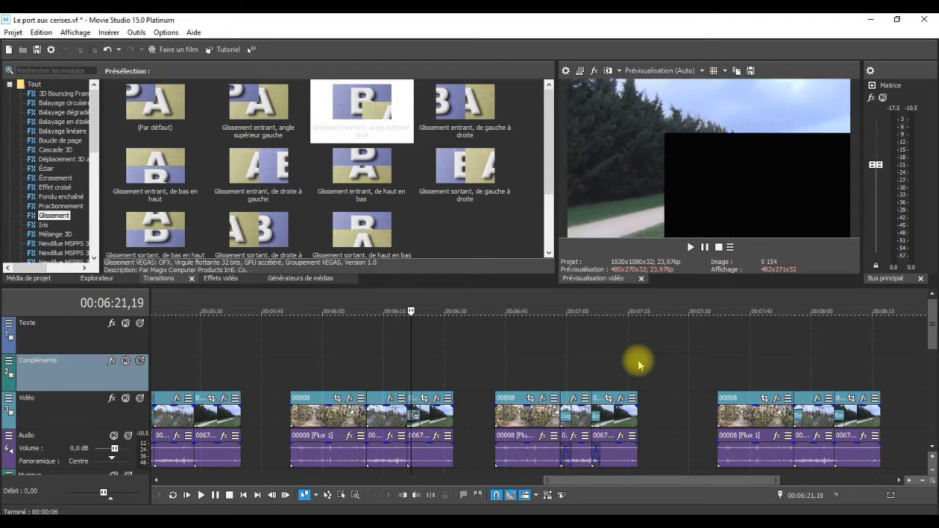
{"action": "key", "text": "alt+Right"}
{"action": "key", "text": "alt+Right"}
{"action": "key", "text": "alt+Right"}
{"action": "key", "text": "alt+Right"}
{"action": "key", "text": "alt+Right"}
{"action": "key", "text": "alt+Right"}
{"action": "key", "text": "alt+Right"}
{"action": "key", "text": "alt+Right"}
{"action": "key", "text": "alt+Right"}
{"action": "key", "text": "alt+Right"}
{"action": "key", "text": "alt+Right"}
{"action": "key", "text": "alt+Right"}
{"action": "key", "text": "alt+Right"}
{"action": "key", "text": "alt+Right"}
{"action": "key", "text": "alt+Right"}
{"action": "key", "text": "alt+Right"}
{"action": "key", "text": "alt+Right"}
{"action": "key", "text": "alt+Right"}
{"action": "key", "text": "alt+Right"}
{"action": "key", "text": "alt+Right"}
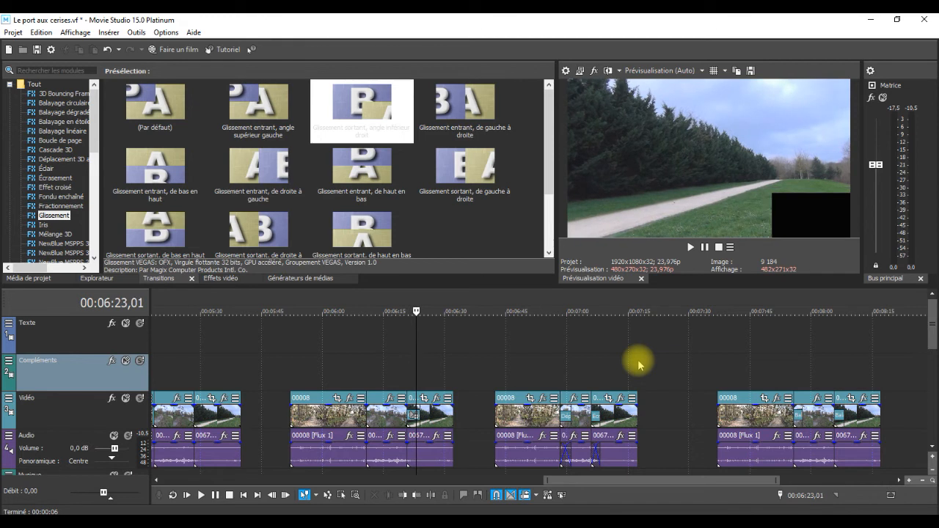
{"action": "key", "text": "alt+Right"}
{"action": "key", "text": "alt+Right"}
{"action": "key", "text": "alt+Right"}
{"action": "key", "text": "alt+Right"}
{"action": "key", "text": "alt+Right"}
{"action": "key", "text": "alt+Right"}
{"action": "key", "text": "alt+Right"}
{"action": "key", "text": "alt+Right"}
{"action": "key", "text": "alt+Right"}
{"action": "key", "text": "alt+Right"}
{"action": "key", "text": "alt+Right"}
{"action": "key", "text": "alt+Right"}
{"action": "key", "text": "alt+Right"}
{"action": "key", "text": "alt+Right"}
{"action": "key", "text": "alt+Right"}
{"action": "key", "text": "alt+Right"}
{"action": "key", "text": "alt+Right"}
{"action": "key", "text": "alt+Right"}
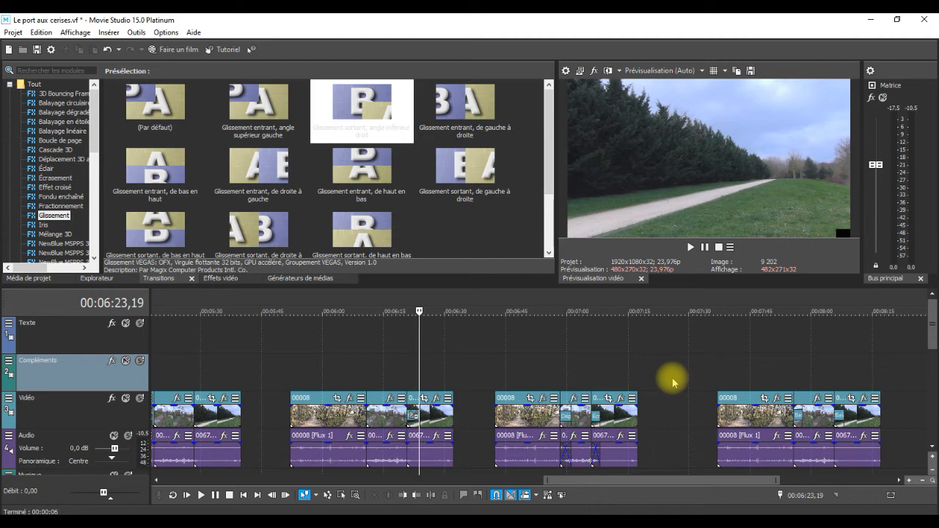
Play back the fourth clip group from the end of its forest clip through both transitions.
{"action": "left_click", "coordinate": [791, 373]}
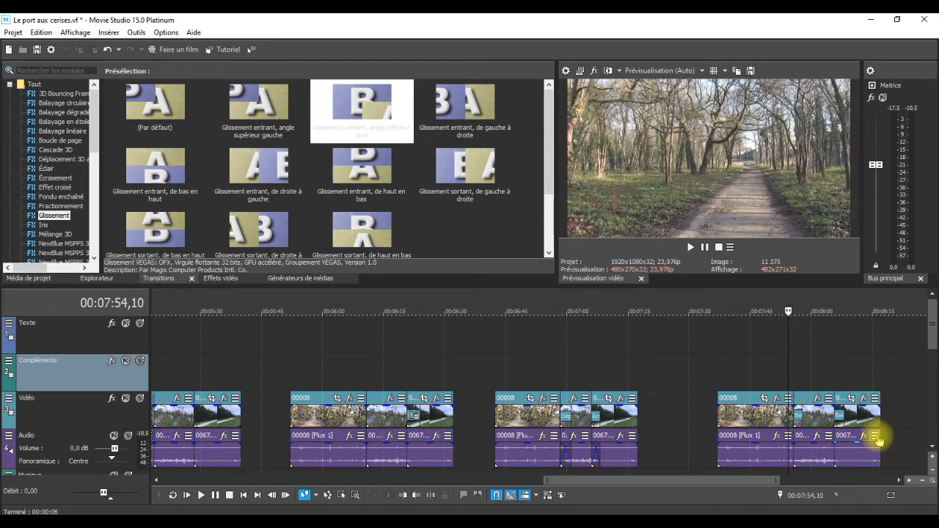
{"action": "key", "text": "space"}
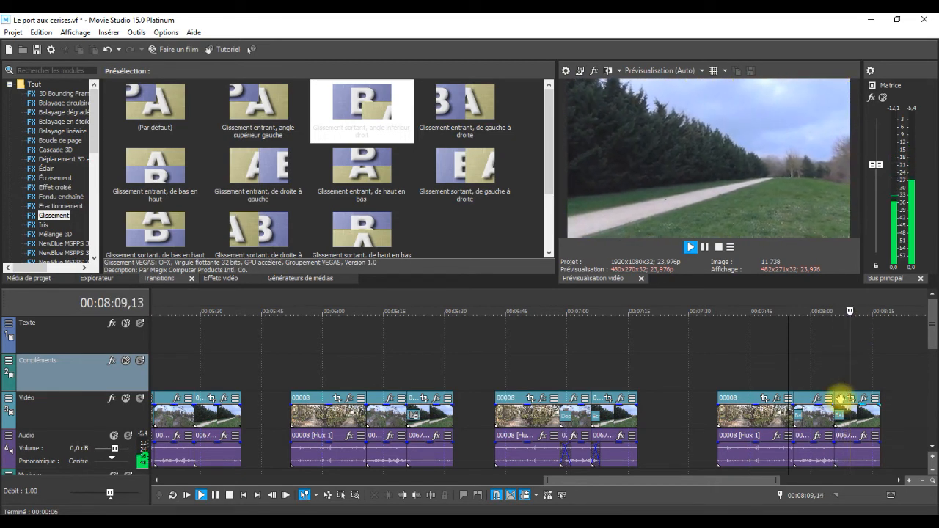
{"action": "key", "text": "space"}
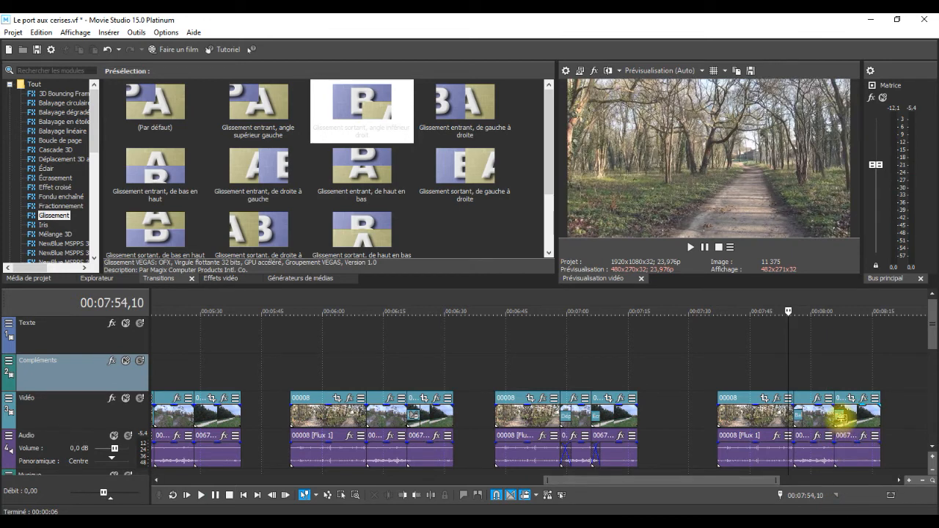
Set the border colour of the fourth group's Balayage en étoile transition to turquoise 163; 0,67; 1,0 and play the transition back.
{"action": "left_click", "coordinate": [840, 419]}
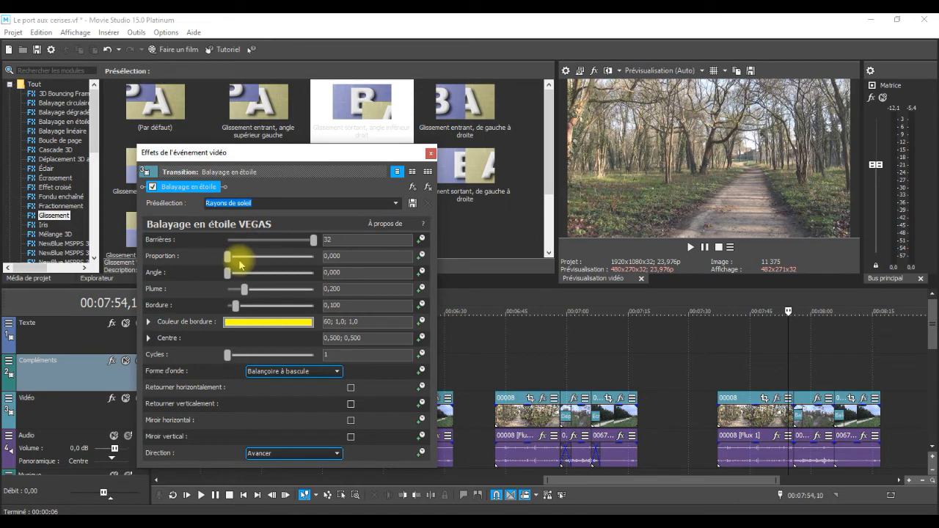
{"action": "left_click", "coordinate": [261, 324]}
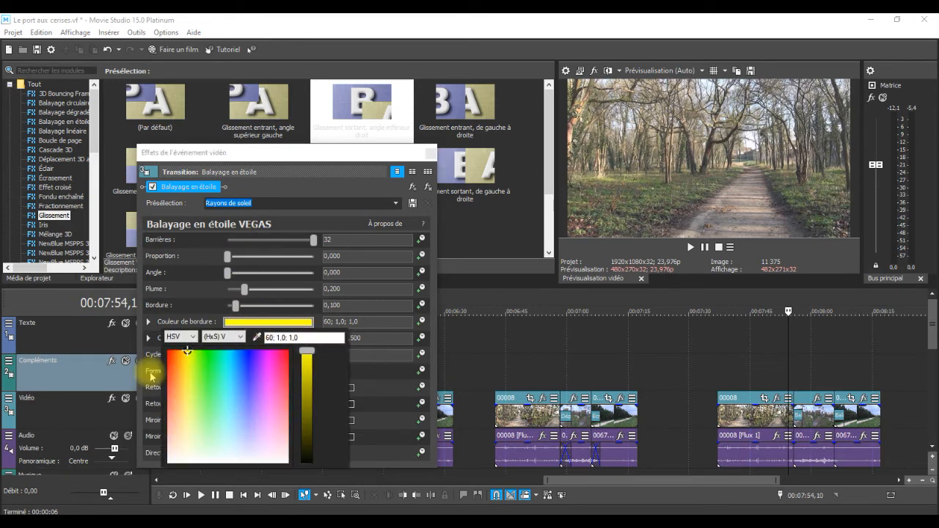
{"action": "left_click", "coordinate": [175, 368]}
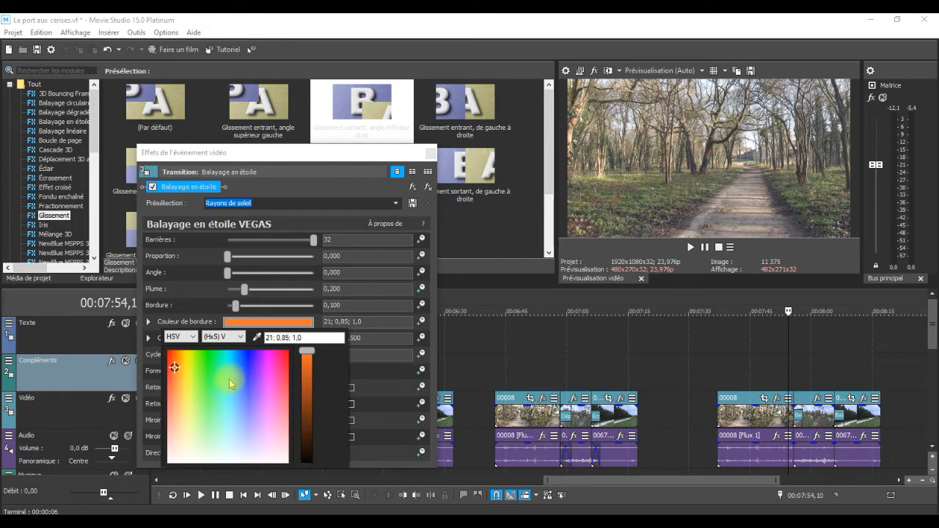
{"action": "left_click", "coordinate": [229, 379]}
{"action": "left_click_drag", "start_coordinate": [229, 383], "coordinate": [223, 391]}
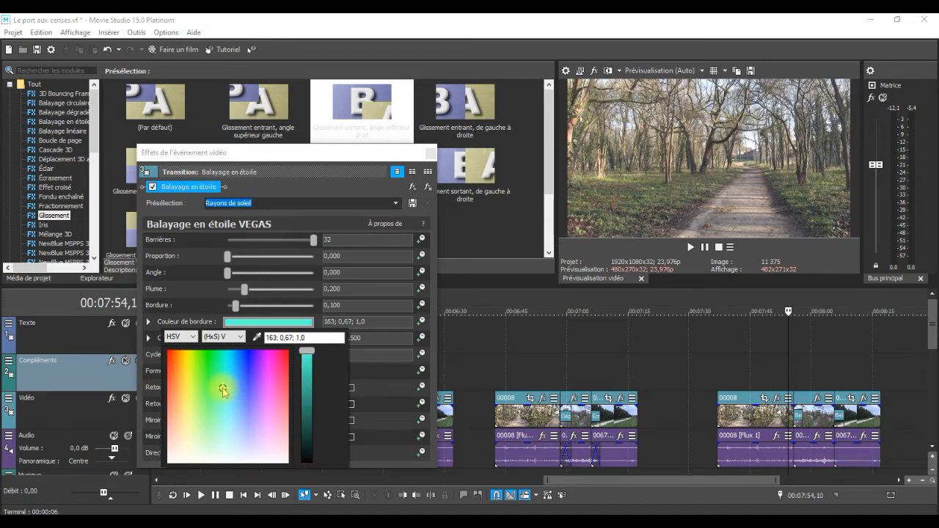
{"action": "left_click", "coordinate": [430, 153]}
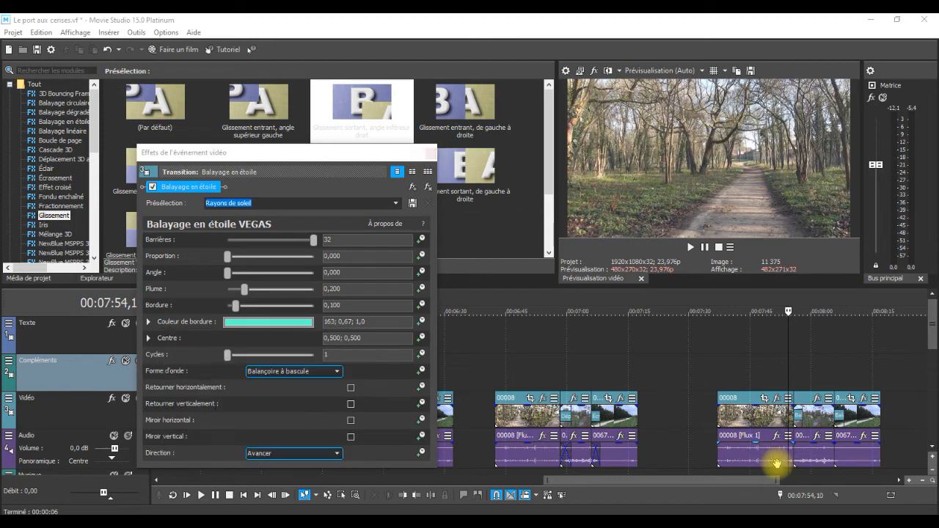
{"action": "left_click", "coordinate": [827, 377]}
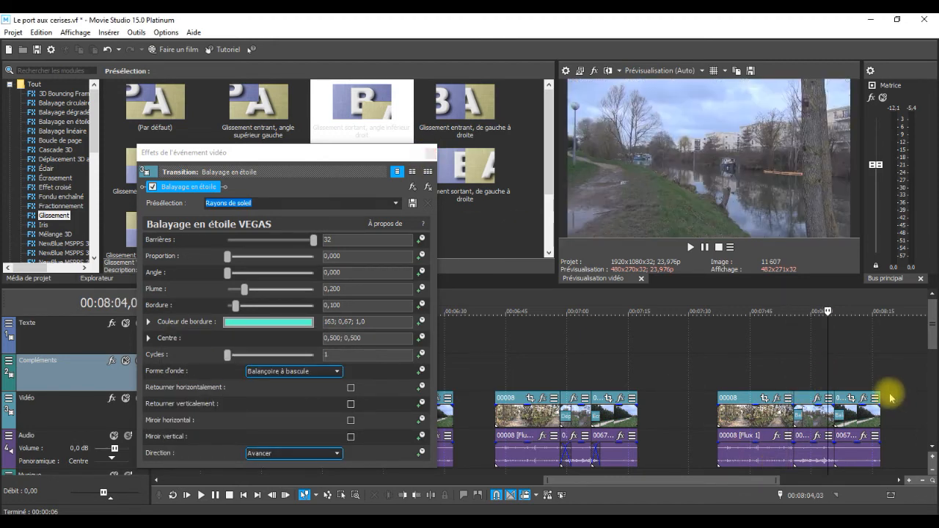
{"action": "key", "text": "space"}
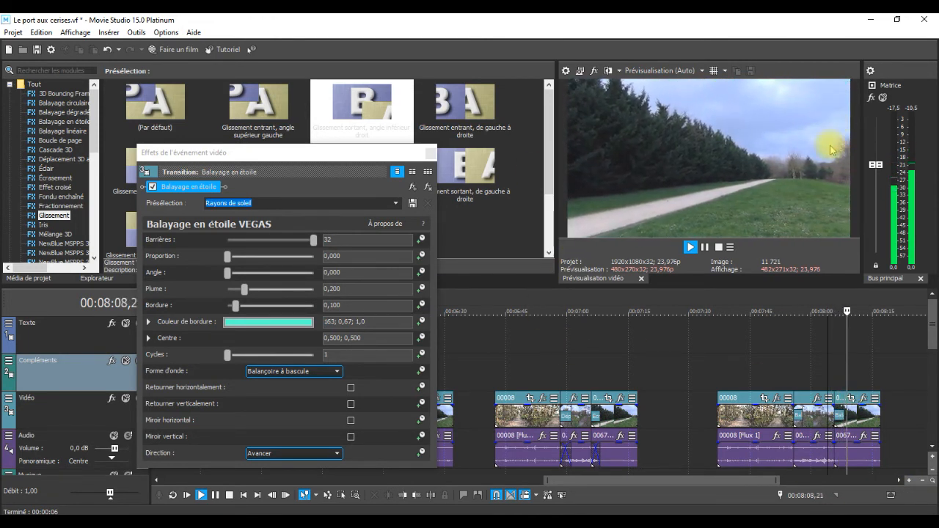
Stop playback, set the Bordure of the fourth group's Balayage en étoile transition to 0,259 and close its settings.
{"action": "key", "text": "space"}
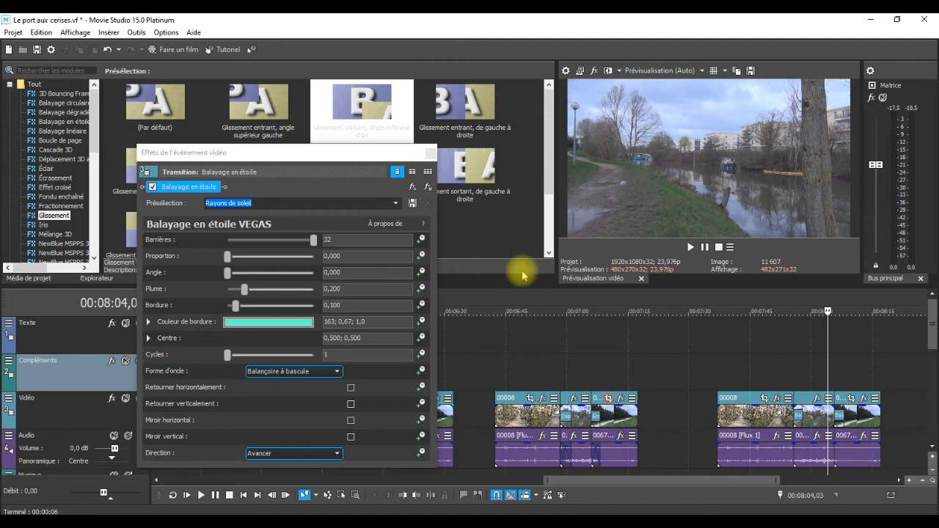
{"action": "left_click", "coordinate": [237, 308]}
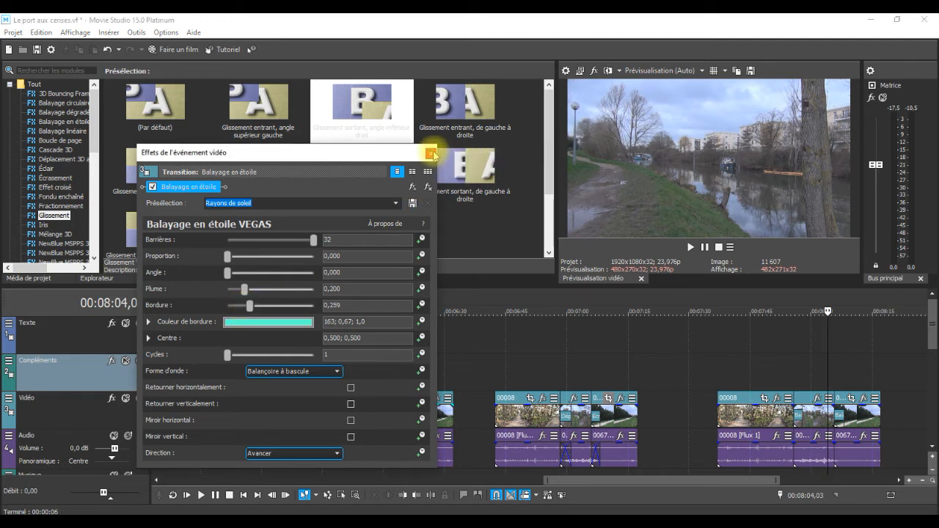
{"action": "left_click", "coordinate": [430, 153]}
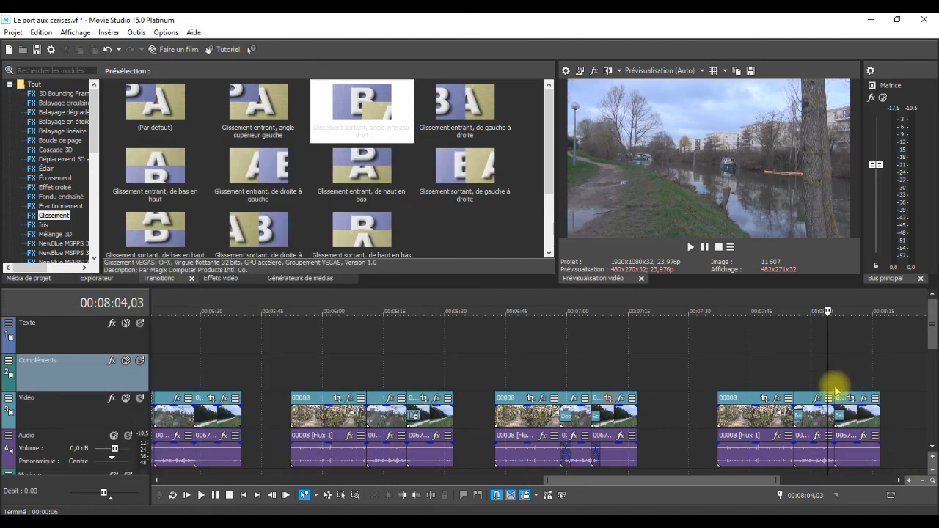
Play back the fourth group's Balayage en étoile transition between the river and path clips with its wider border, and stop playback.
{"action": "key", "text": "space"}
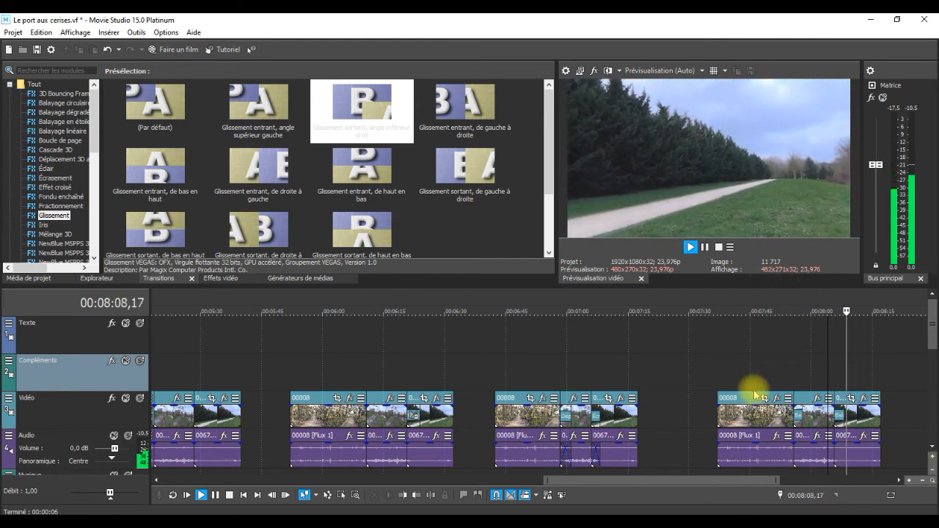
{"action": "key", "text": "space"}
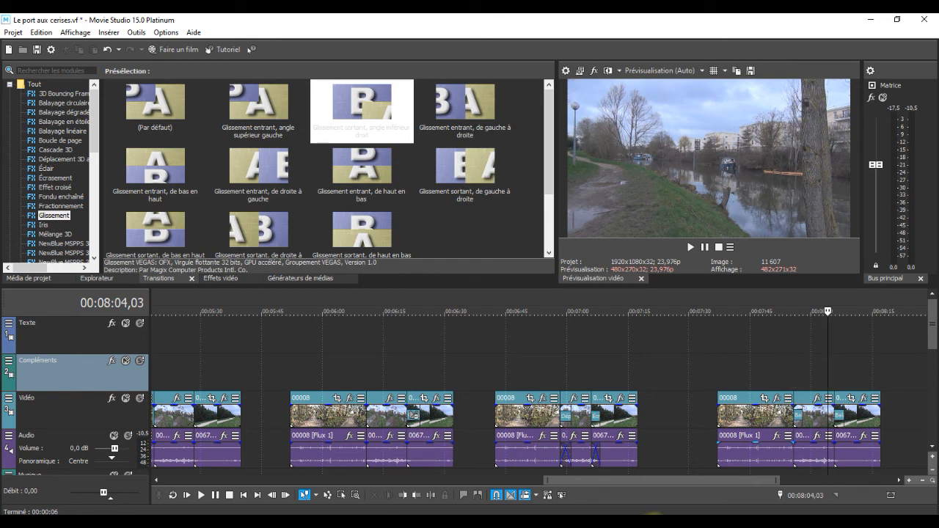
{"action": "key", "text": "space"}
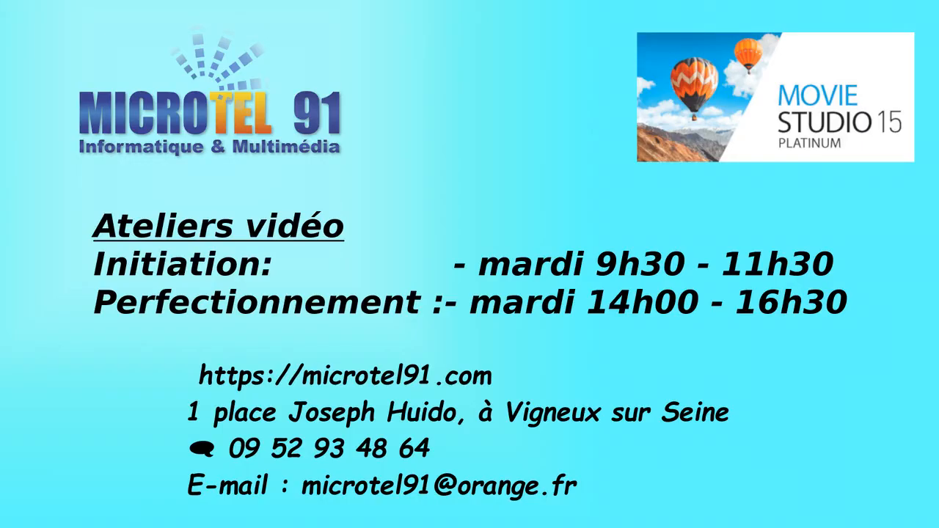